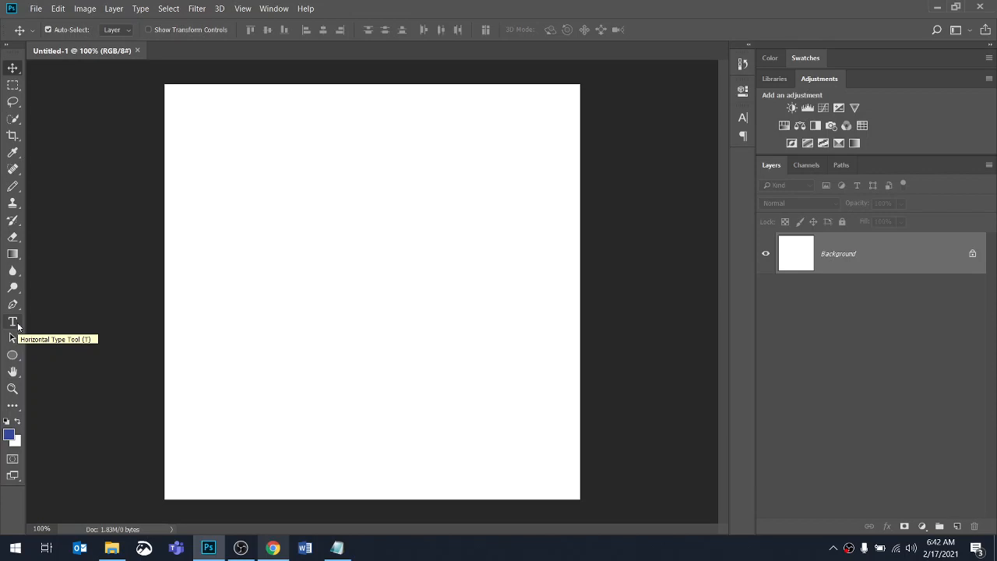
Select the Horizontal Type tool and reset the Character panel settings to their defaults
click(13, 322)
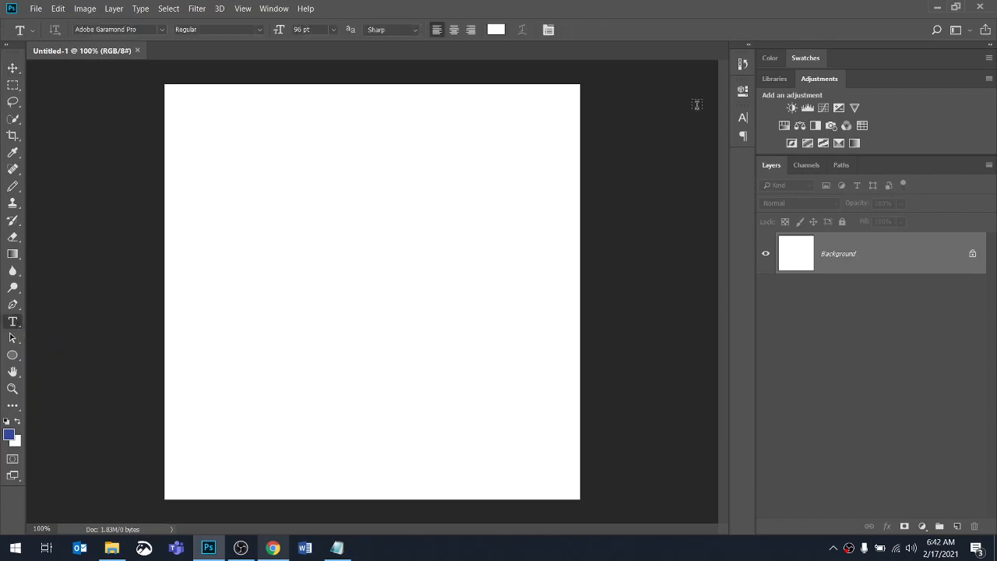
click(743, 117)
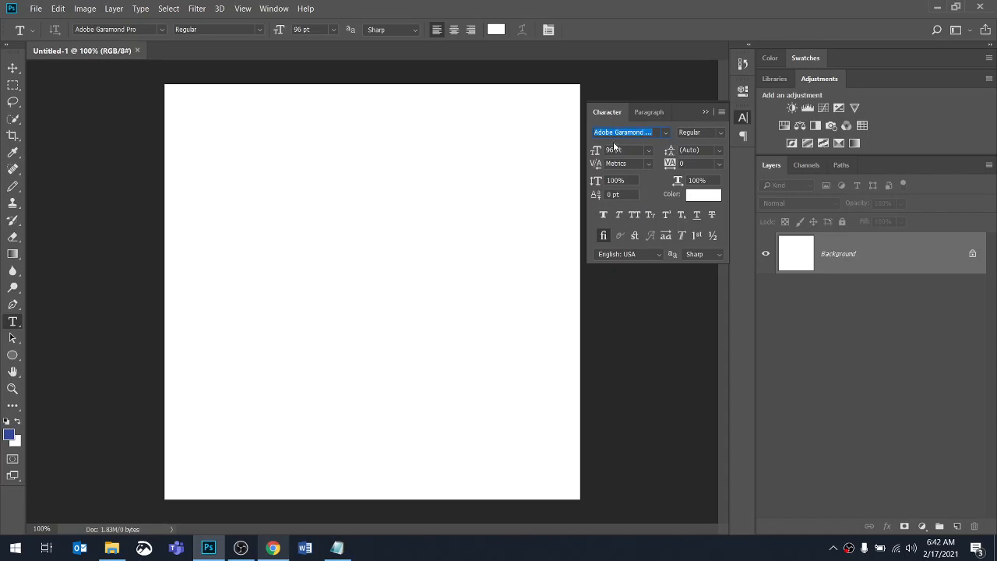
click(722, 111)
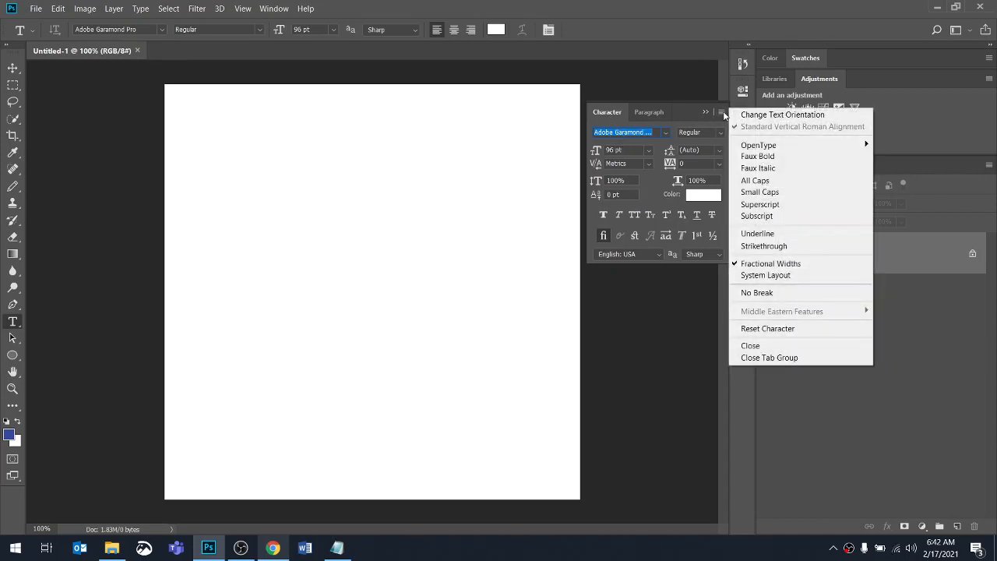
click(790, 330)
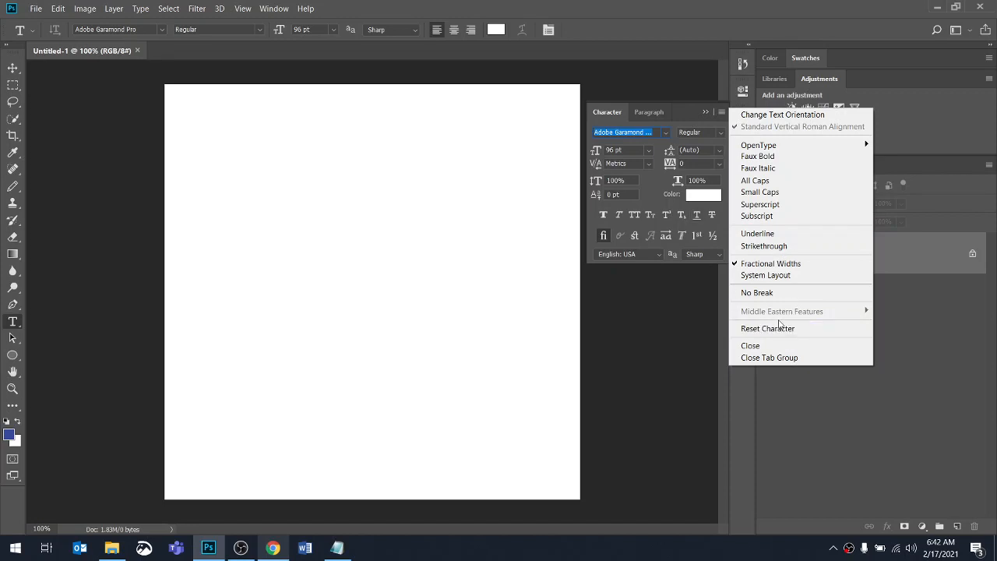
Reset the Horizontal Type tool to its defaults and collapse the Character panel
click(33, 31)
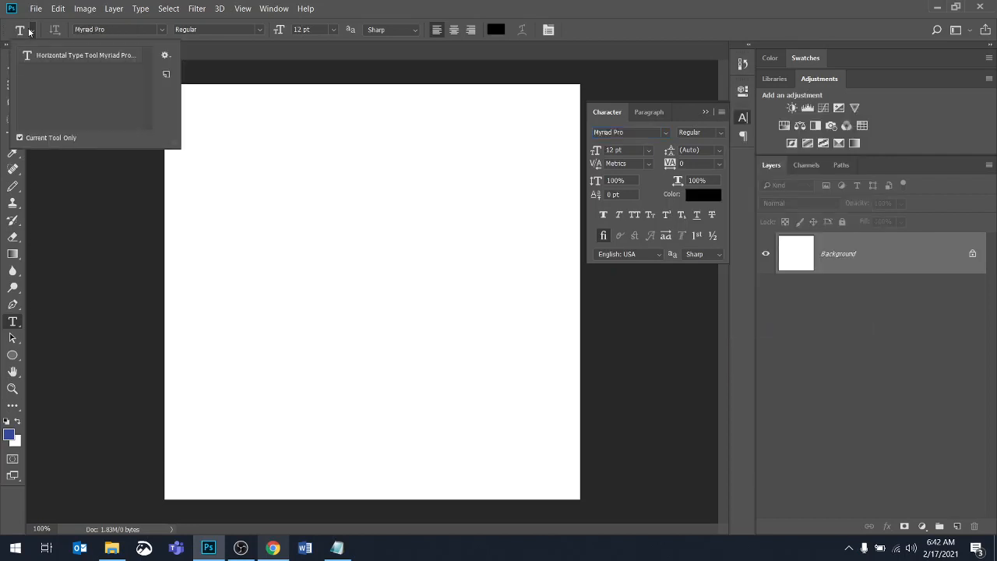
click(21, 32)
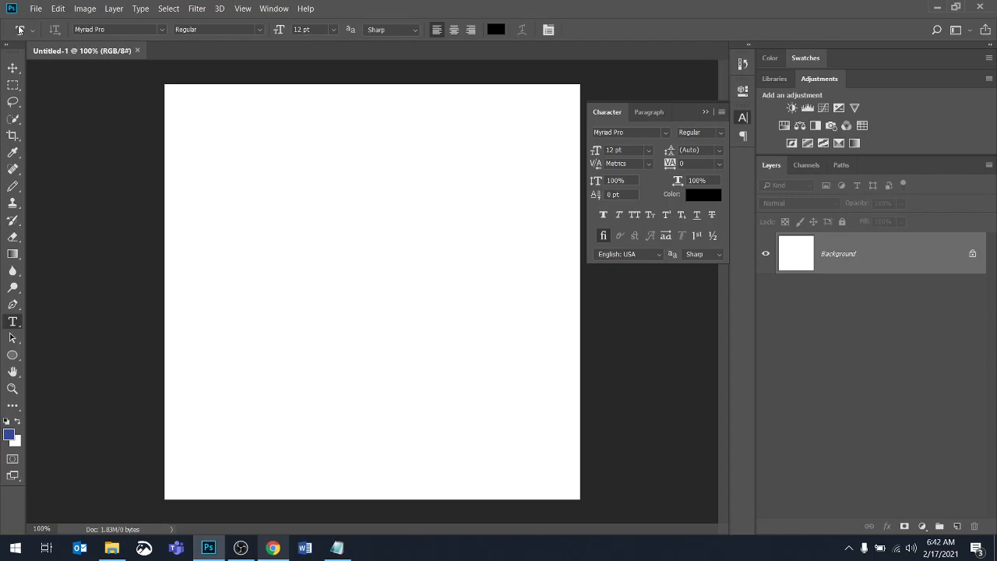
right_click(20, 30)
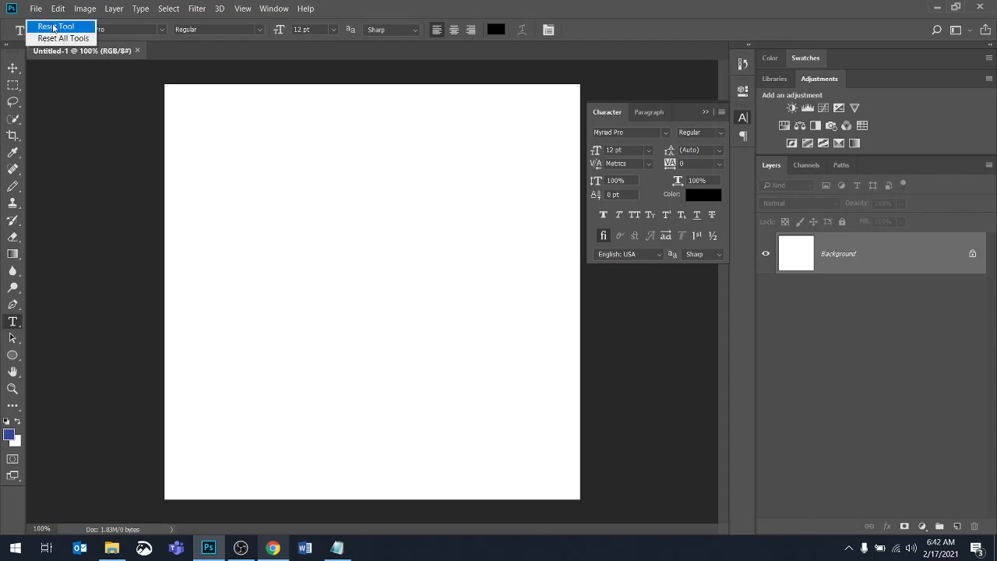
click(53, 28)
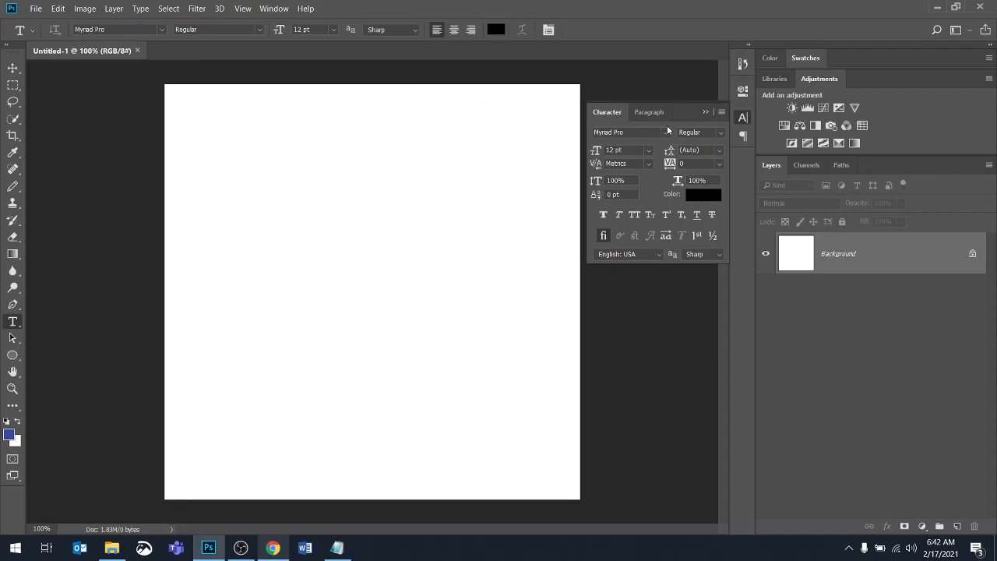
click(706, 112)
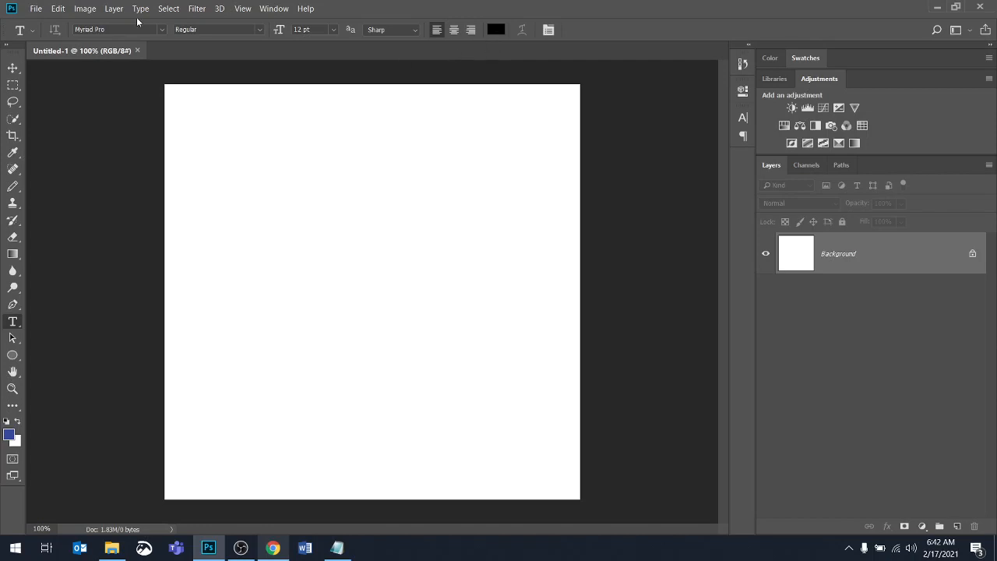
Set the font family to Calisto MT, keeping the Regular style
click(163, 30)
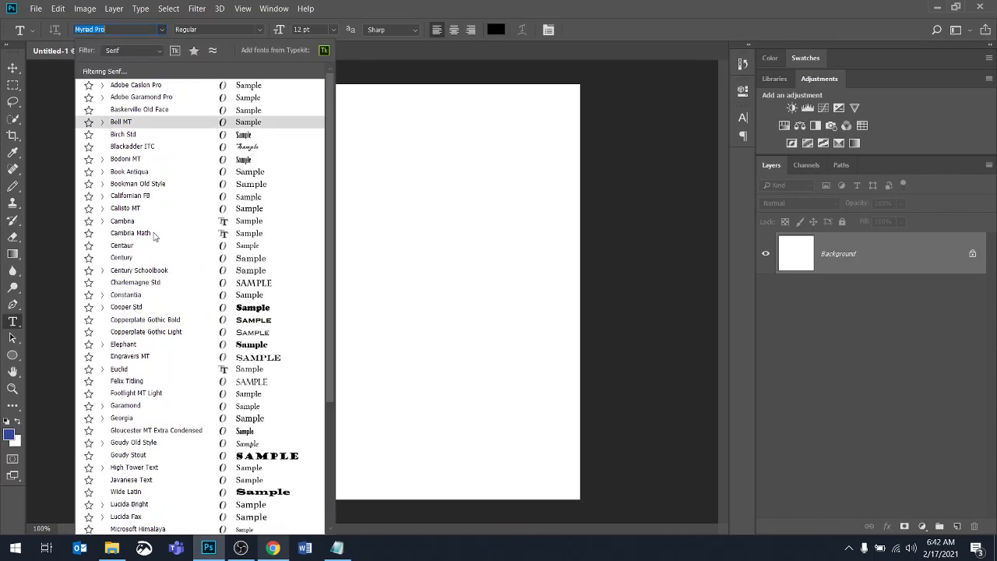
click(132, 258)
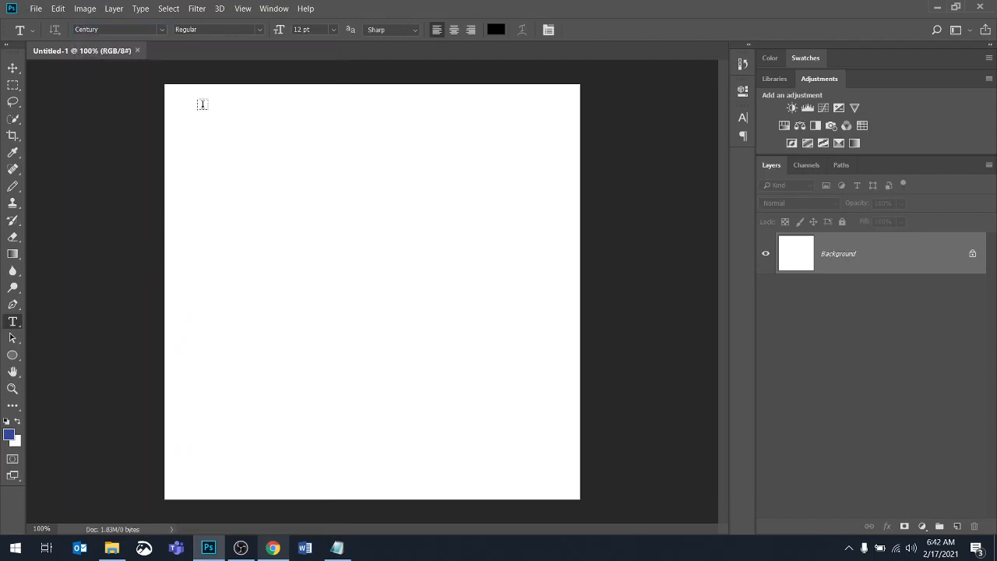
click(261, 31)
click(163, 30)
click(164, 29)
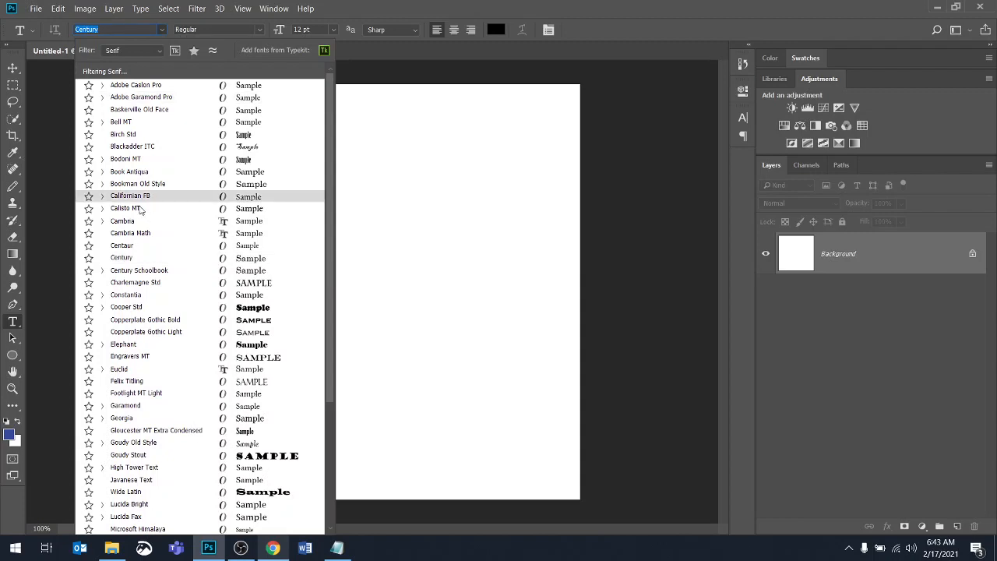
click(167, 208)
click(258, 31)
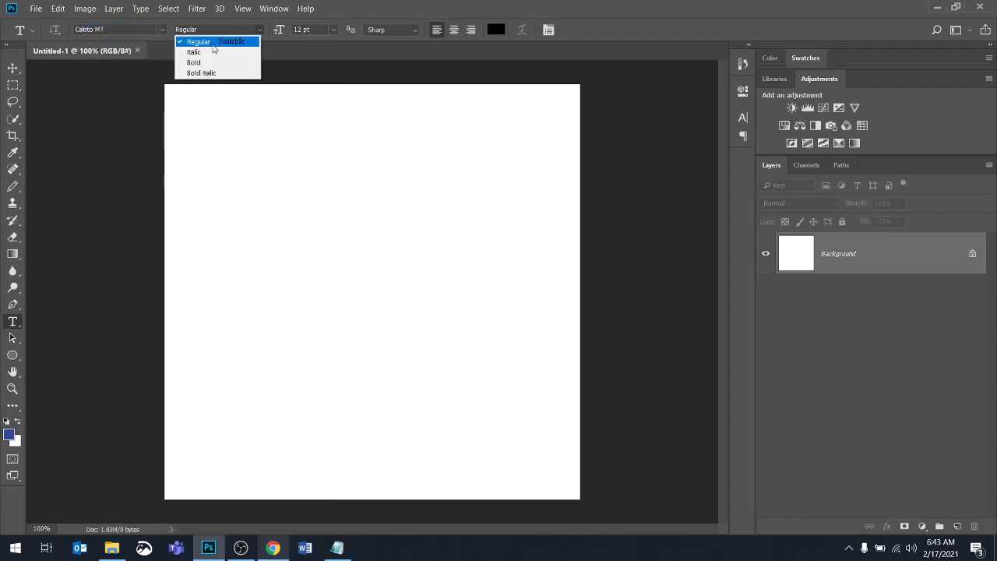
click(310, 56)
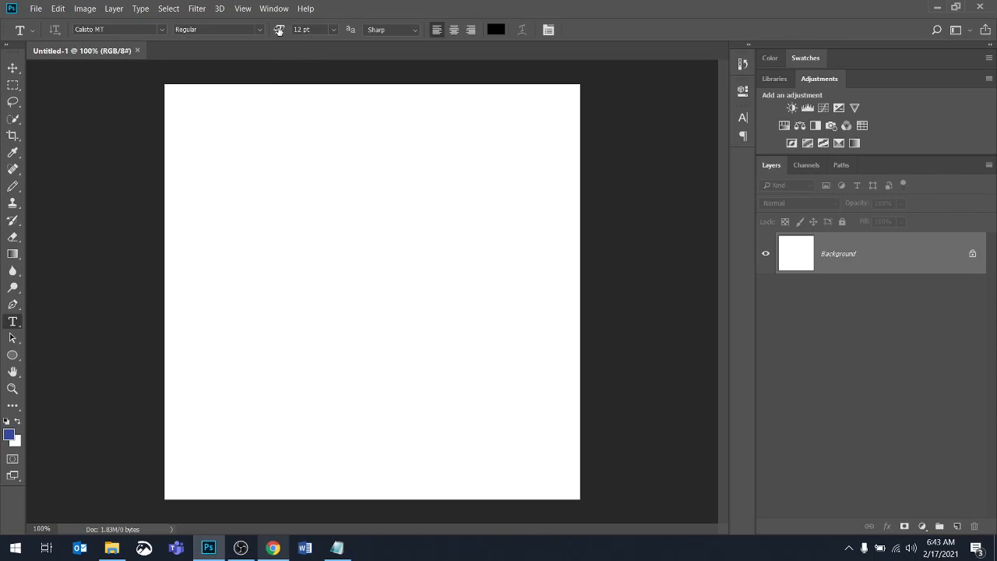
Set the font size to 58 pt
mouse_move(279, 31)
mouse_down()
mouse_move(297, 32)
mouse_move(282, 29)
mouse_up()
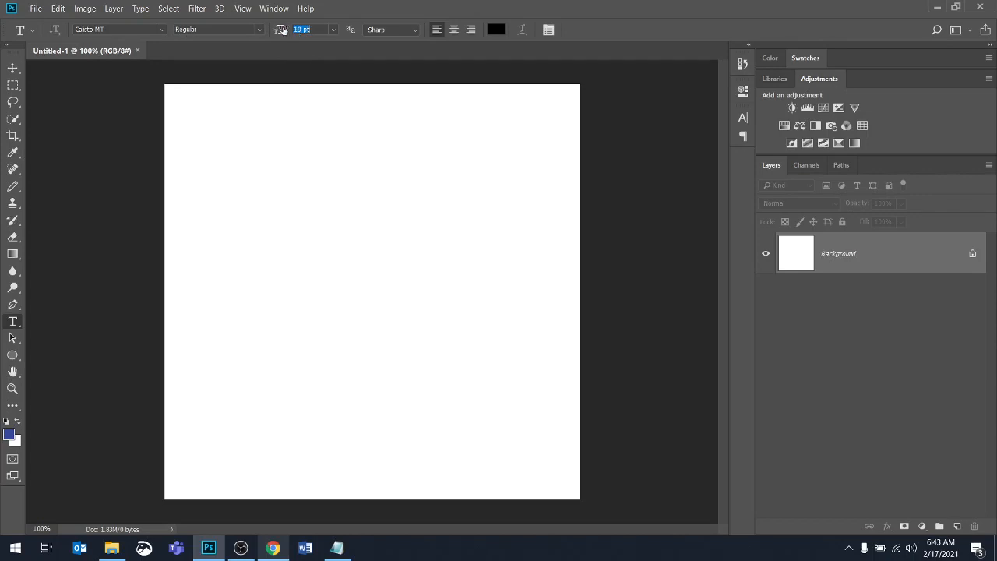
click(333, 29)
click(279, 30)
drag(280, 30, 300, 33)
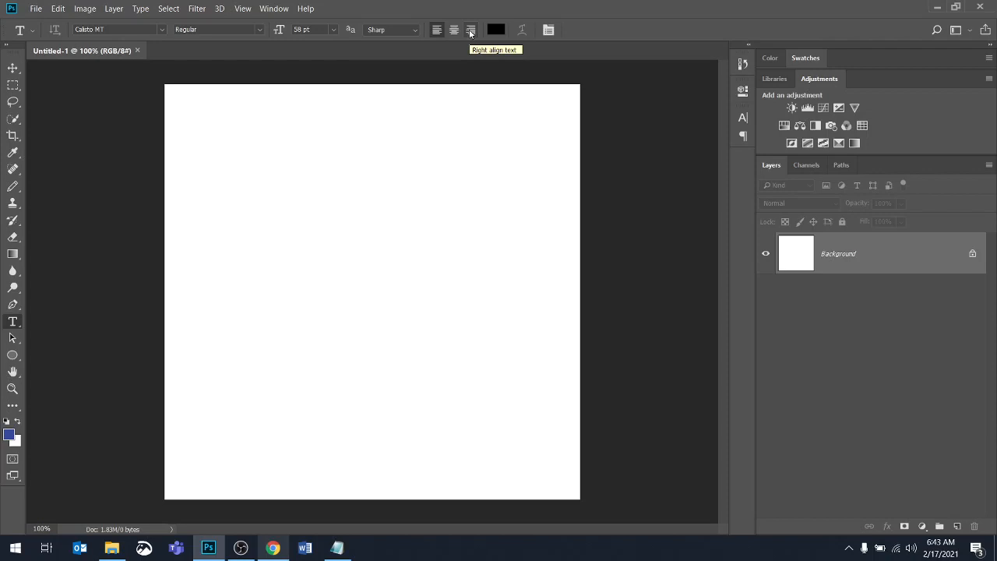
Open the Paragraph panel to review its alignment and indent options, then close the panels
click(744, 137)
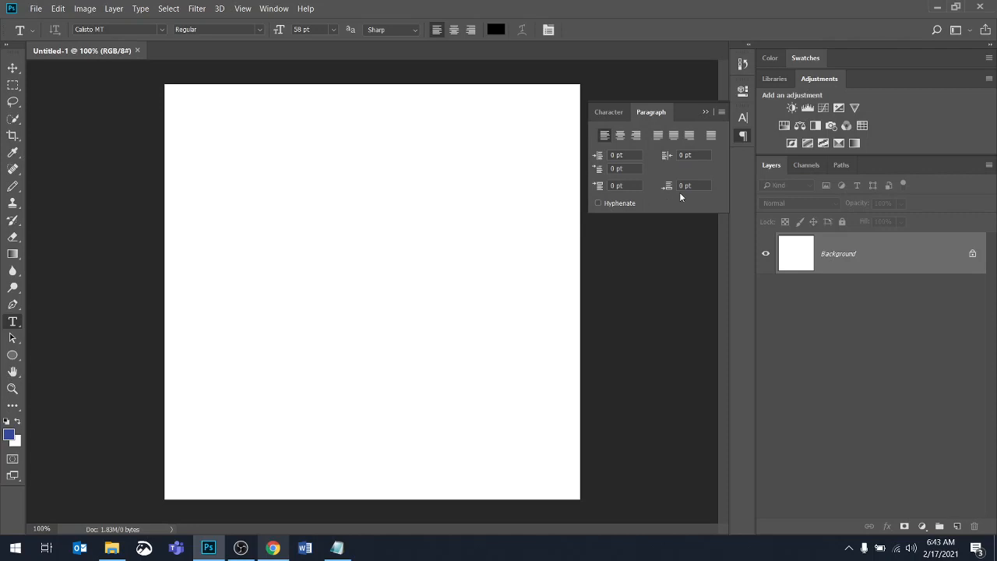
click(706, 111)
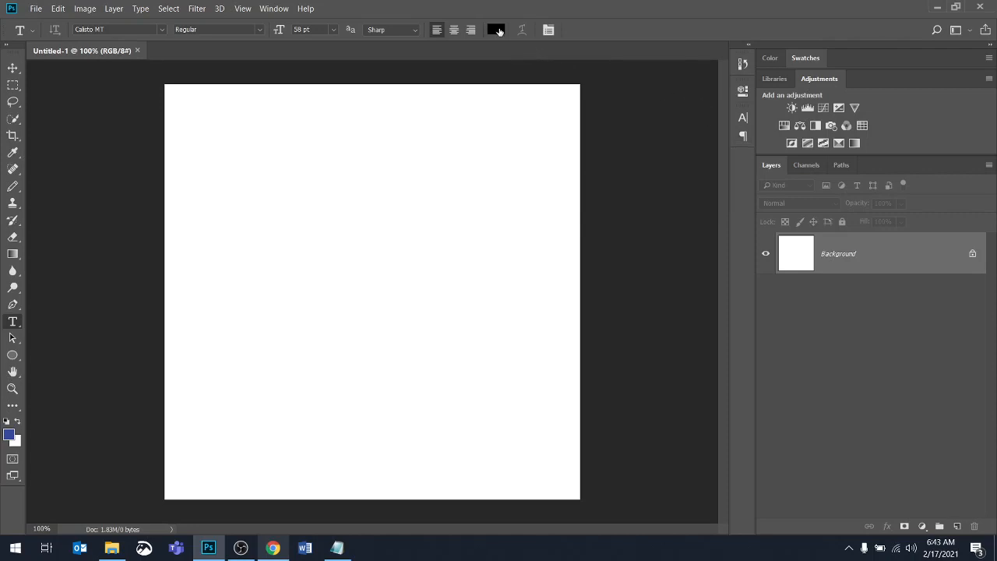
click(550, 31)
click(550, 30)
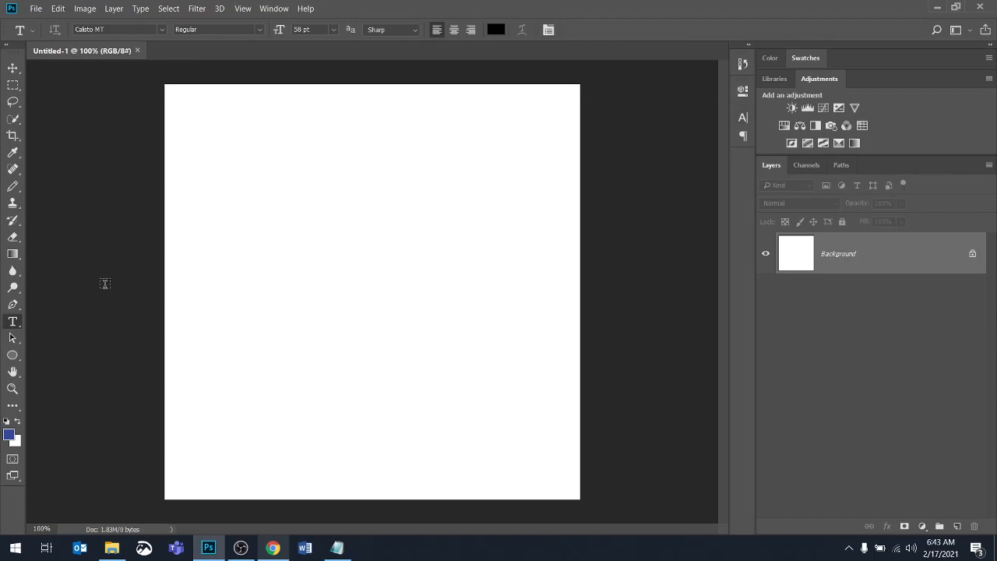
Create a point text layer near the top with two lines 'dglkjglkjg;lkajdg;lkj' and 'as;lkjdafg;lkjg;lkjag'
click(219, 141)
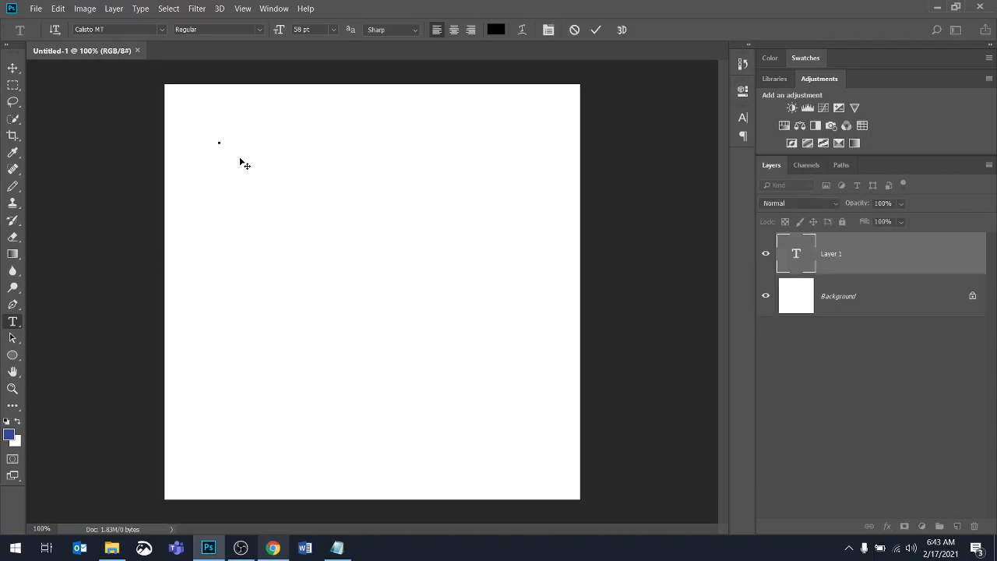
text(dglkjglkjg)
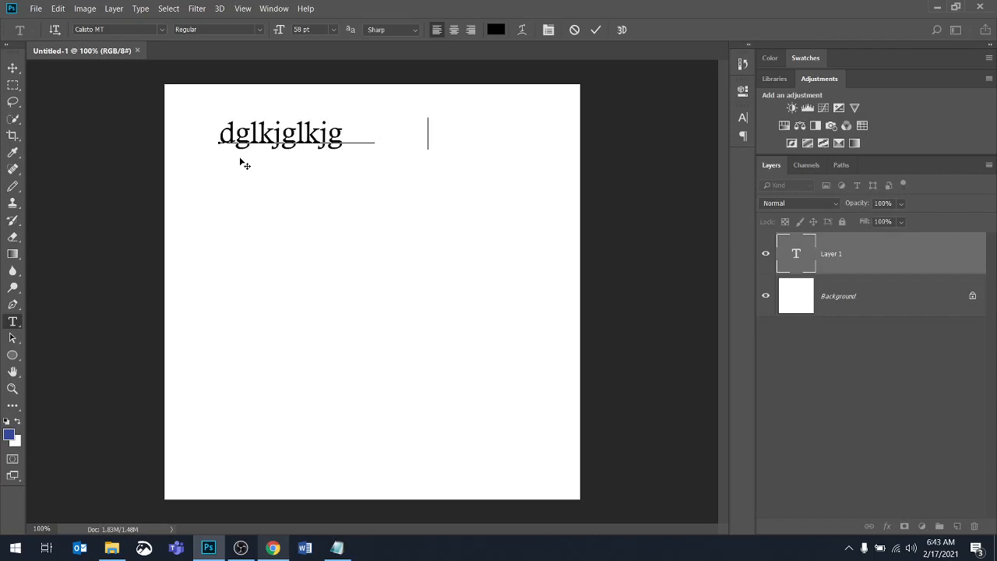
text(;lkajdg;lkj)
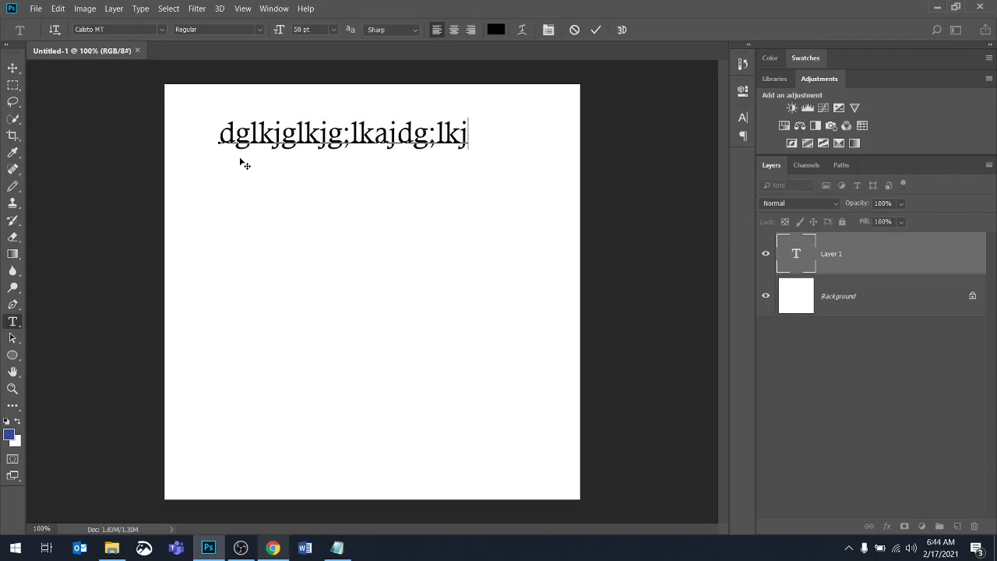
key(Return)
text(as;lkjdafg;lkjg;lkjag)
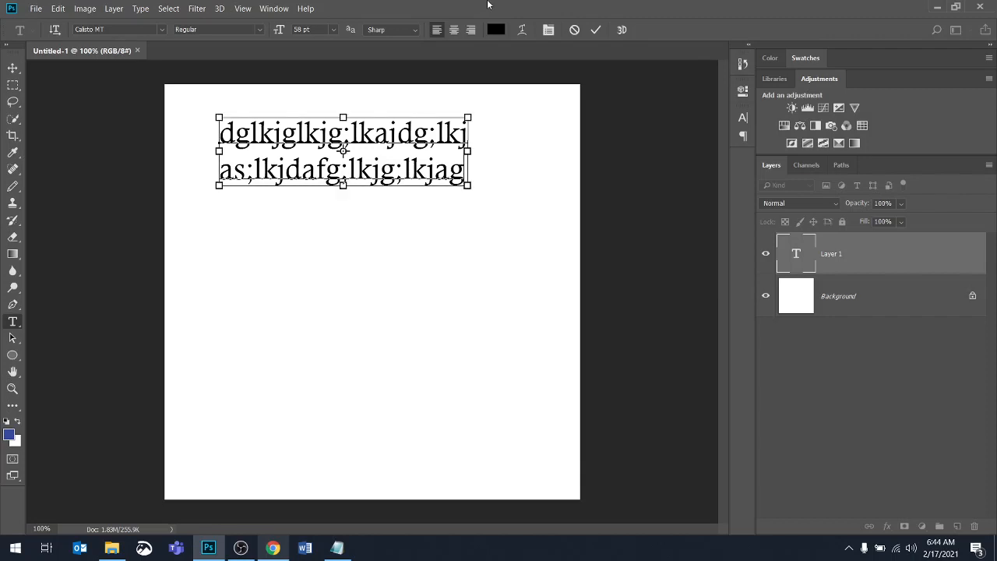
key(ctrl+Return)
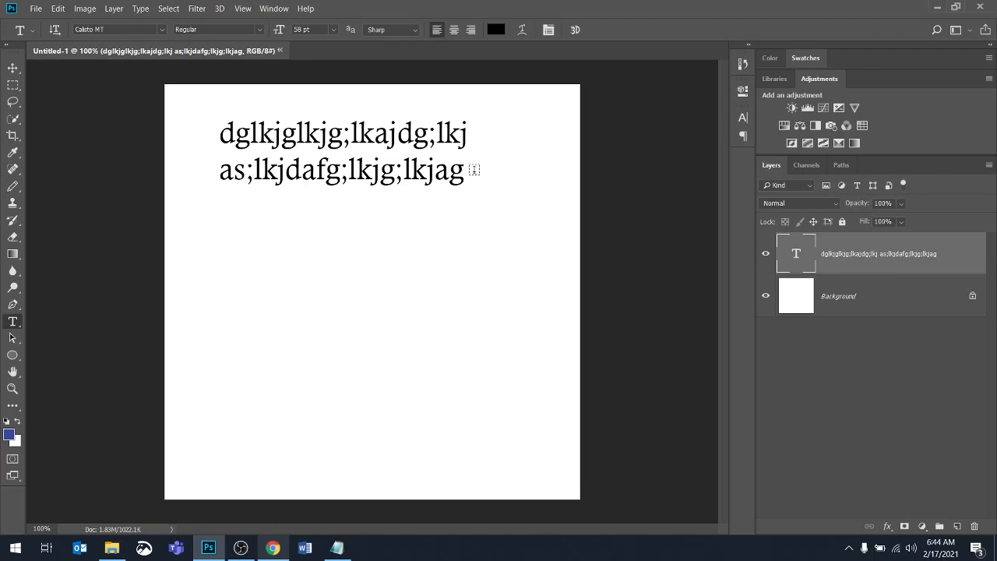
Add a second point text layer 'zkjhdg;ljglj' in the middle of the canvas
click(290, 318)
text(zkjhdg;ljglj)
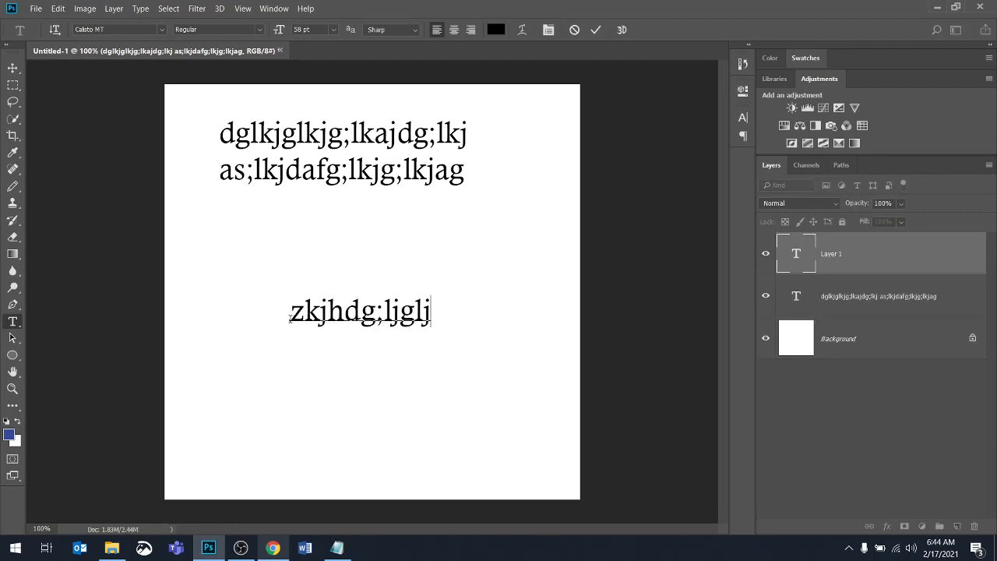
click(237, 220)
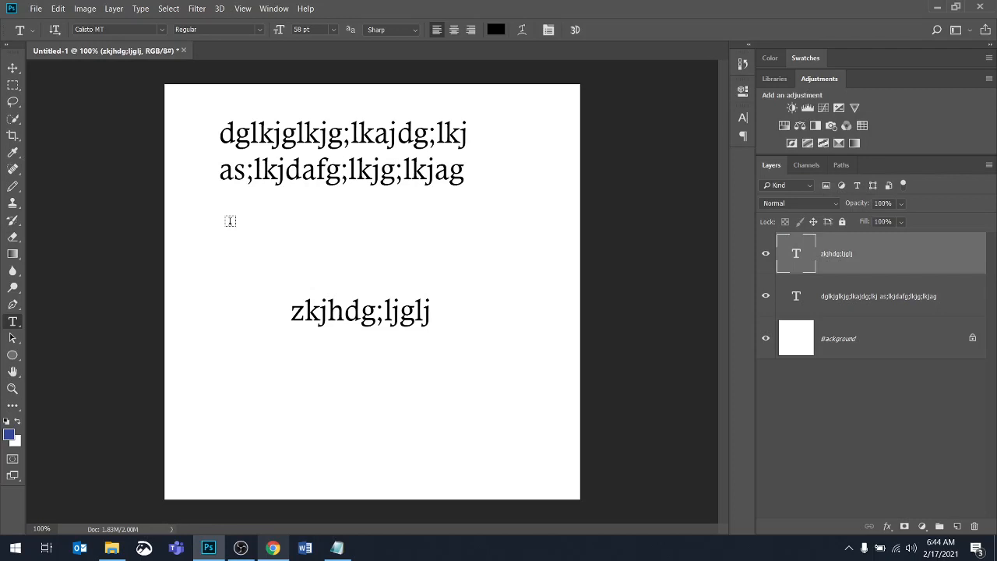
Add a third point text layer 'glkajg;lkjg;lk' near the lower-left of the canvas
click(190, 442)
text(glkajg;lkjg;lk)
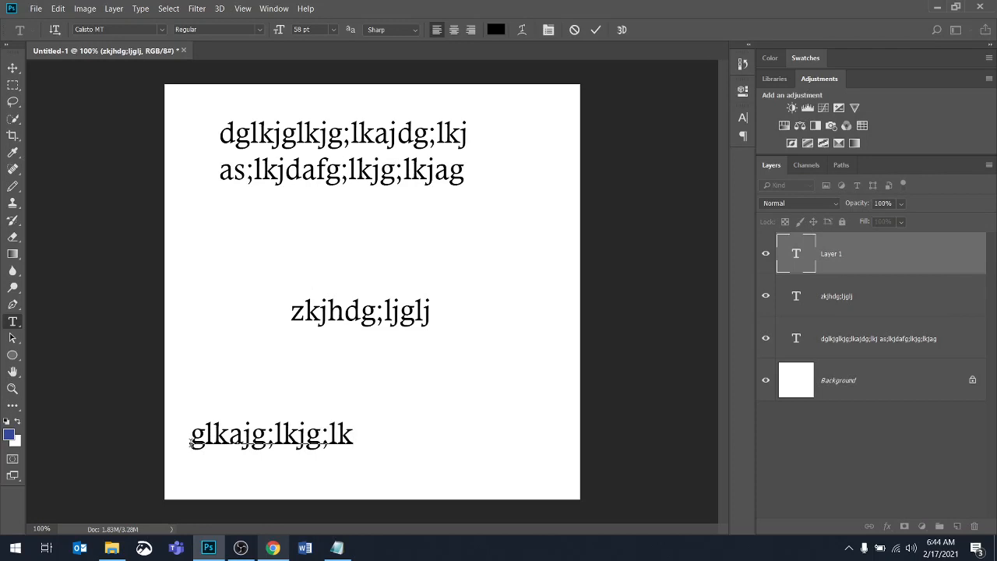
key(ctrl+Return)
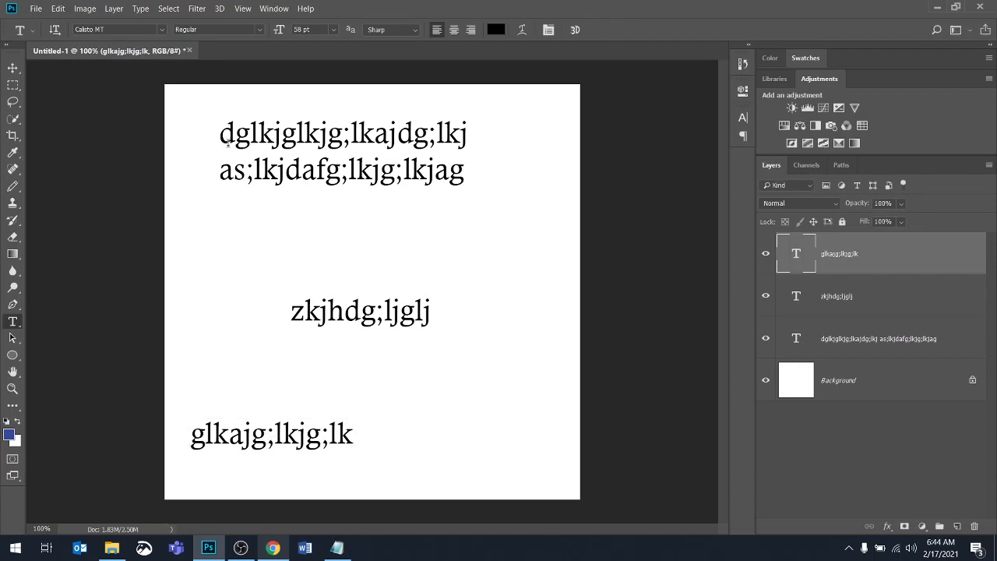
double_click(799, 253)
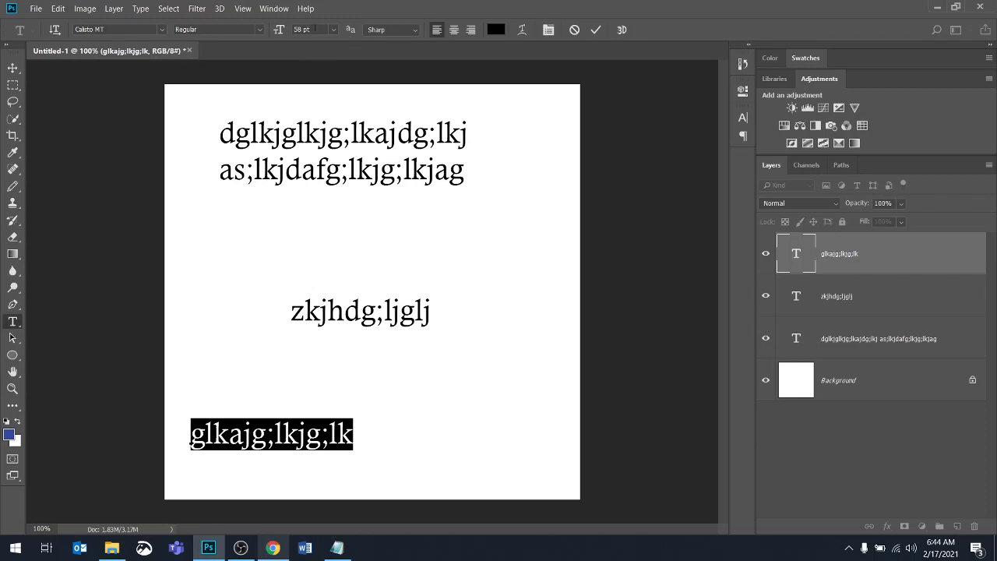
drag(277, 29, 305, 28)
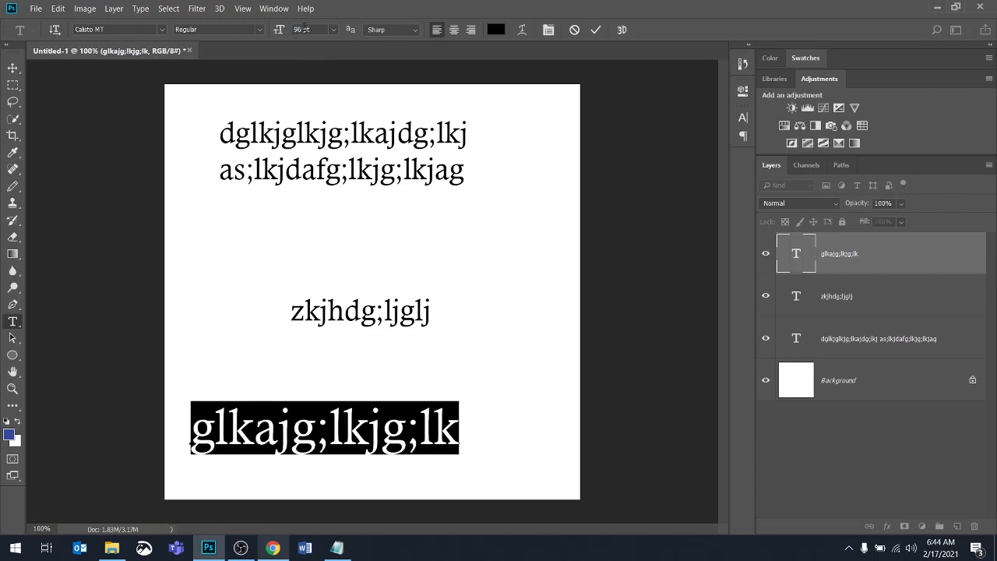
click(574, 30)
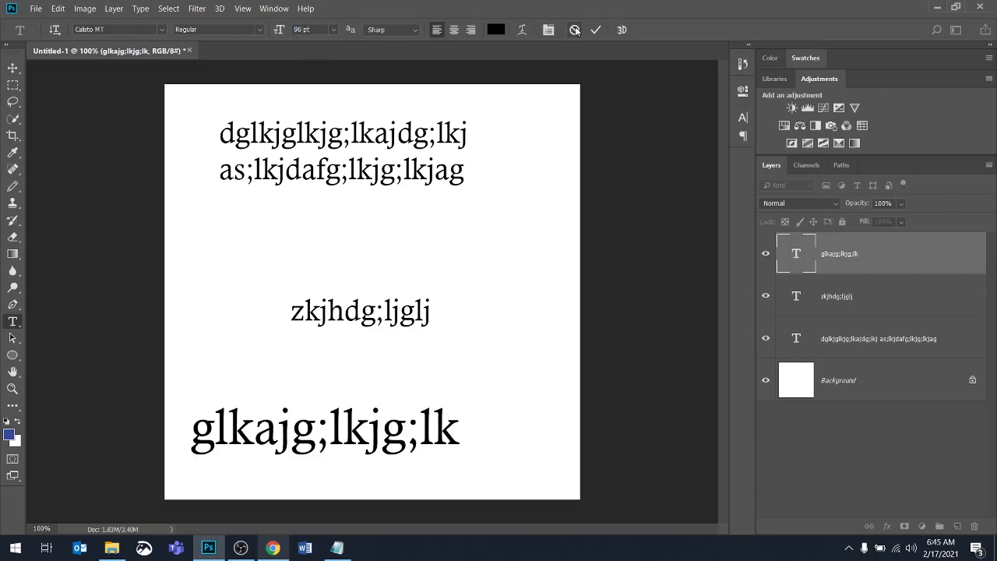
Select all three text layers and delete them
shift+click(853, 341)
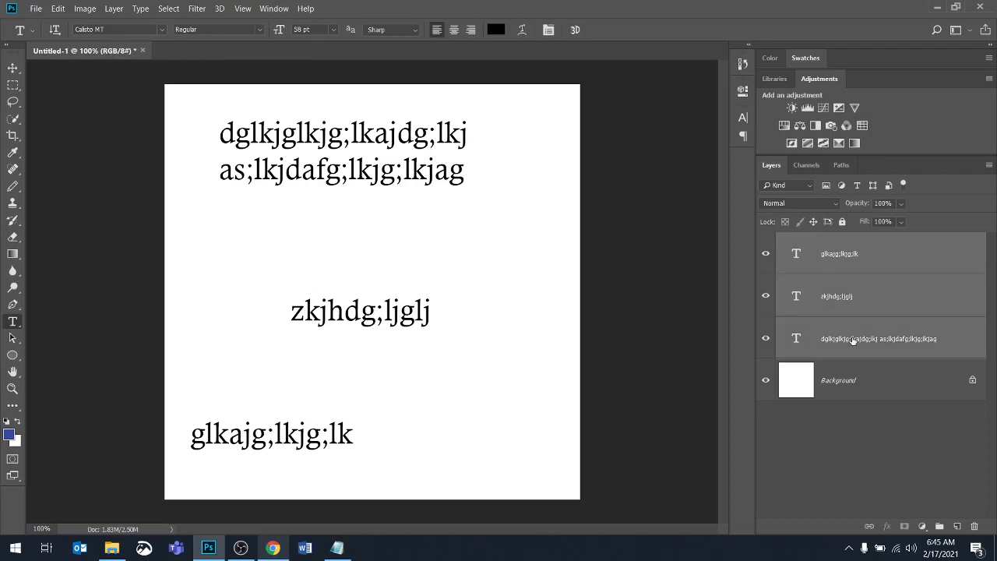
click(974, 526)
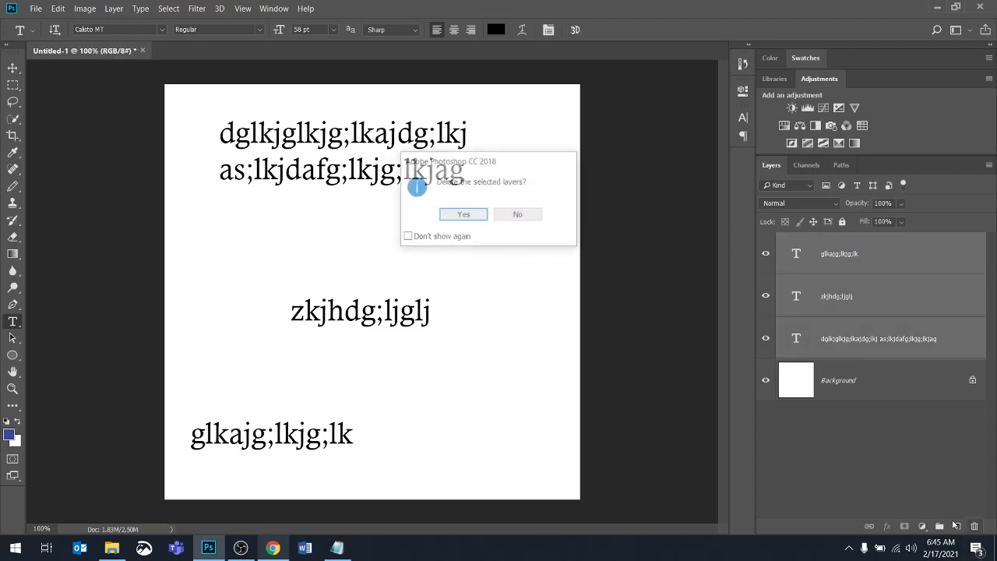
click(477, 215)
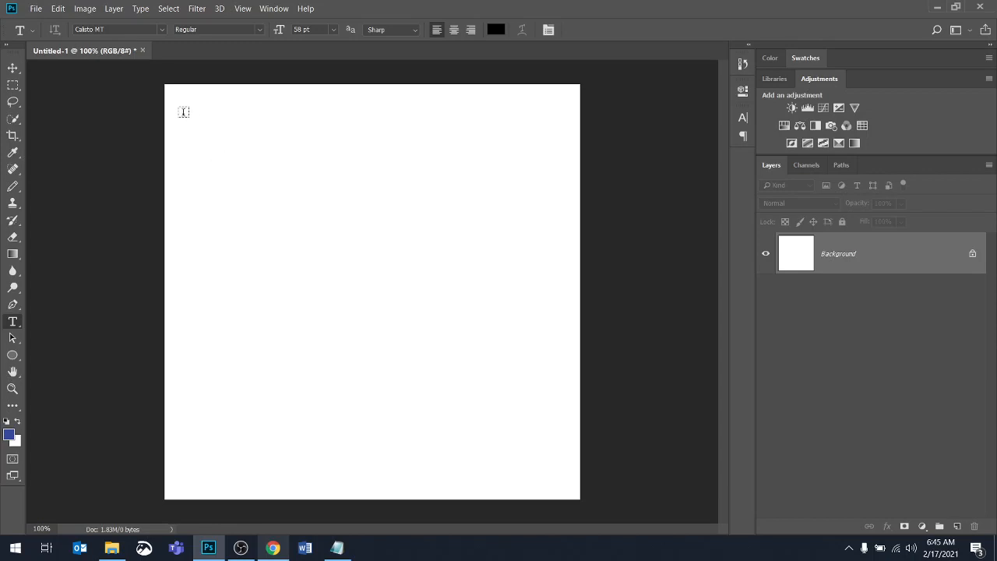
Draw a paragraph text box at the upper left and fill it with 'dkjglkjglkjlkagjlkgjlgkjad;glkjdg;lkgjg agkjdglagj', then commit it
drag(177, 107, 296, 356)
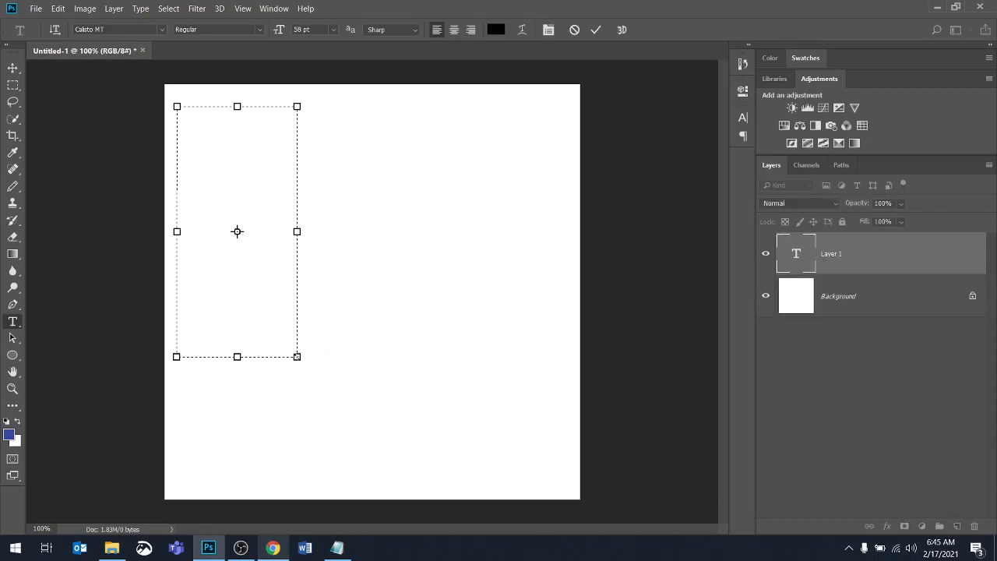
text(d)
text(jglkj)
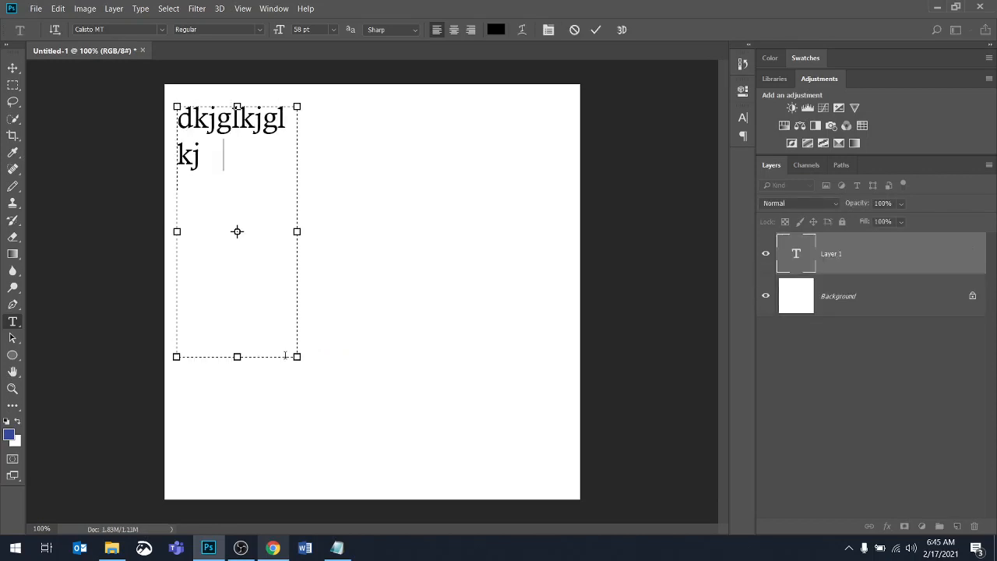
text(lkagjlkgjlgkjad;glkjdg;lkgjg agkjdglagj)
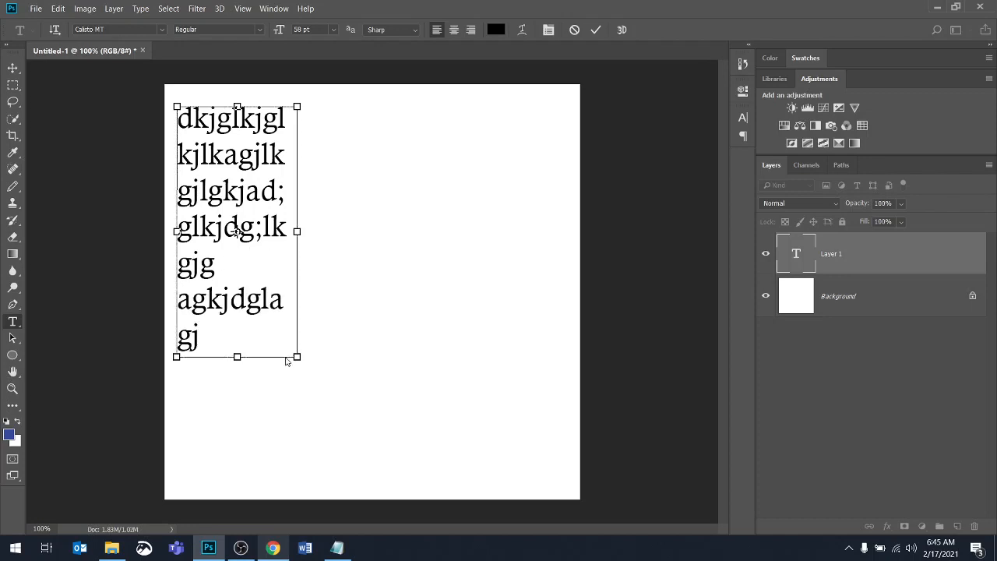
key(ctrl+Return)
Draw a second paragraph text box in the lower middle and type 'adf;lkjblkbl;j ;lkljhoijb rjhlkjhlkjlksfj'
drag(277, 377, 551, 444)
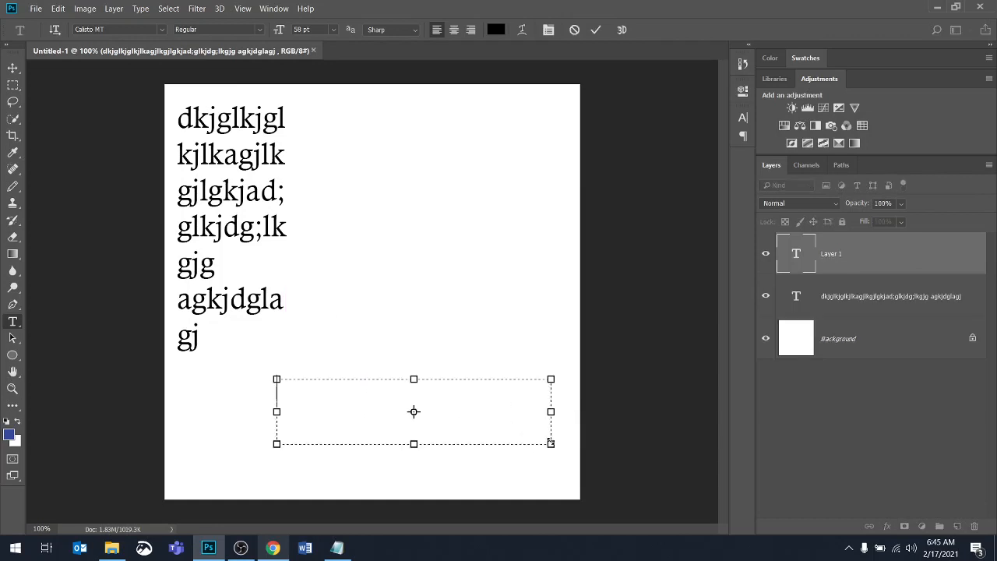
text(adf;lkjblkbl;j ;lklj)
key(BackSpace)
key(BackSpace)
key(BackSpace)
key(BackSpace)
text(hoijb rjhlkjh)
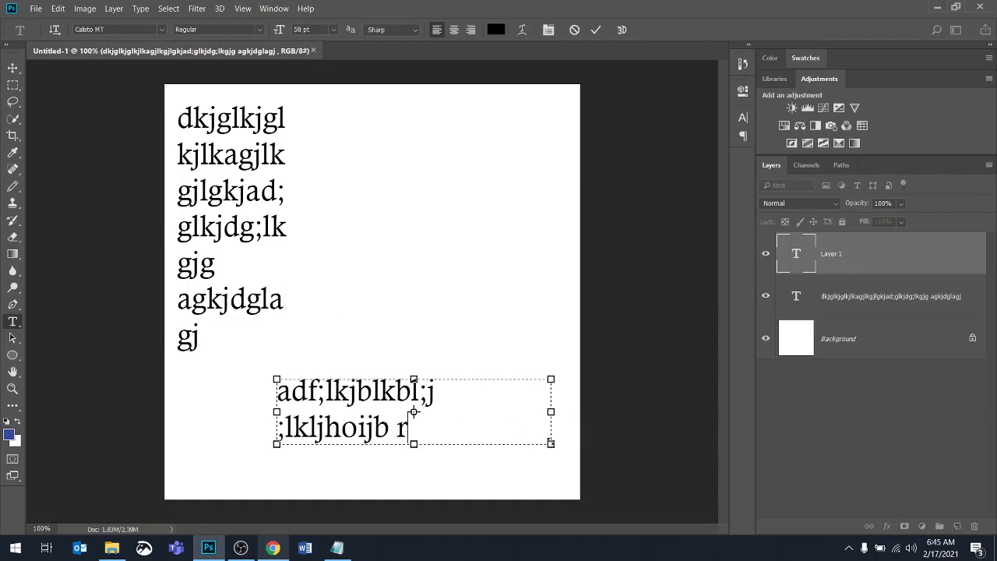
key(BackSpace)
key(BackSpace)
key(BackSpace)
key(BackSpace)
key(BackSpace)
key(BackSpace)
key(BackSpace)
key(BackSpace)
Select all text in the second paragraph and set its size to 40 pt
double_click(796, 253)
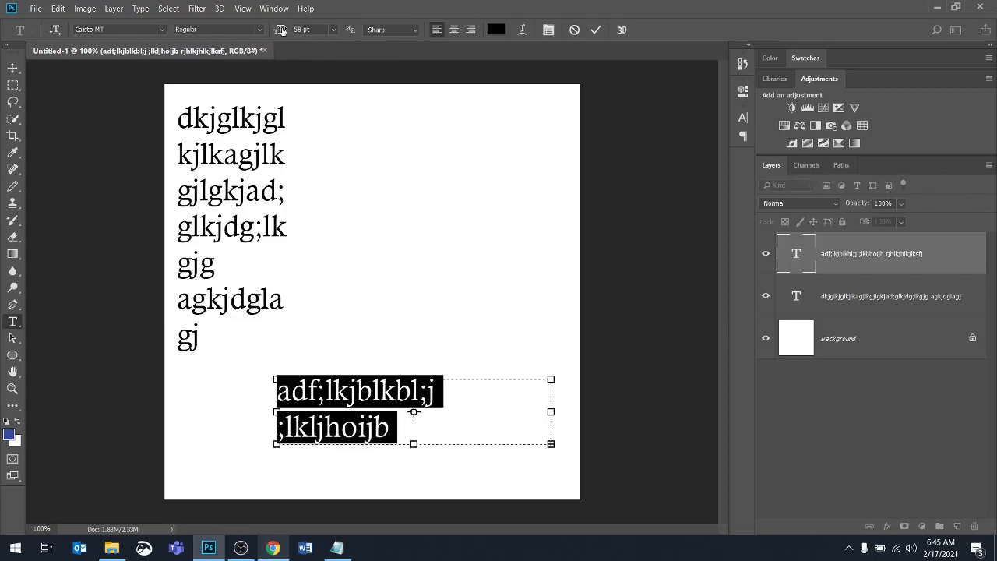
drag(281, 30, 269, 27)
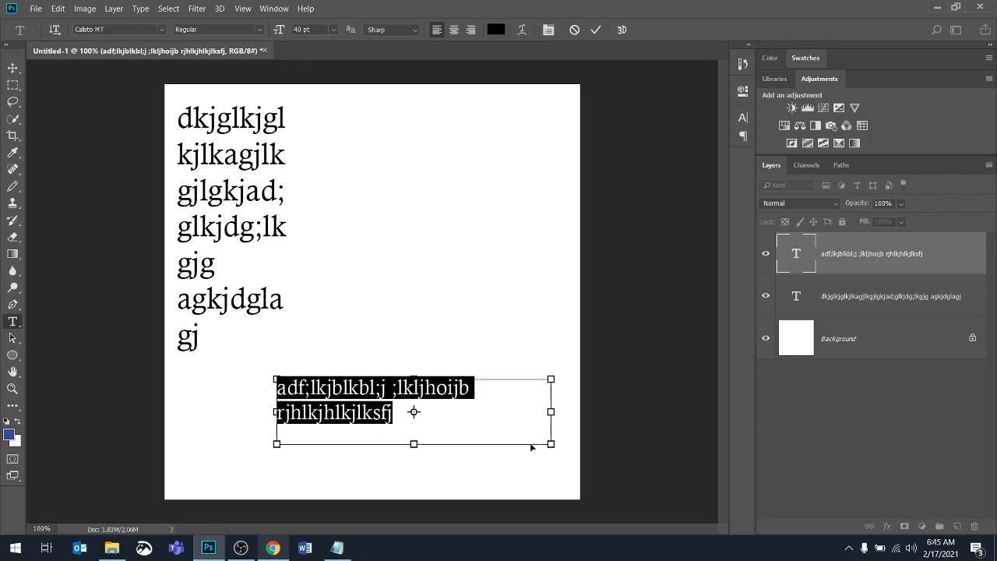
click(530, 445)
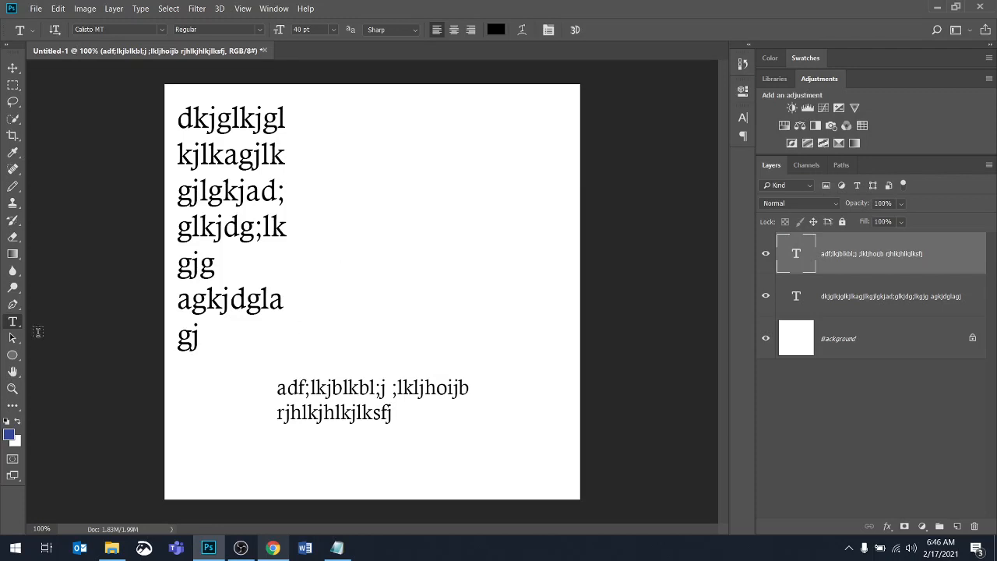
Switch to the Vertical Type Tool and create vertical text 'gkkhkahkjhlkj' near the top centre of the canvas
right_click(16, 321)
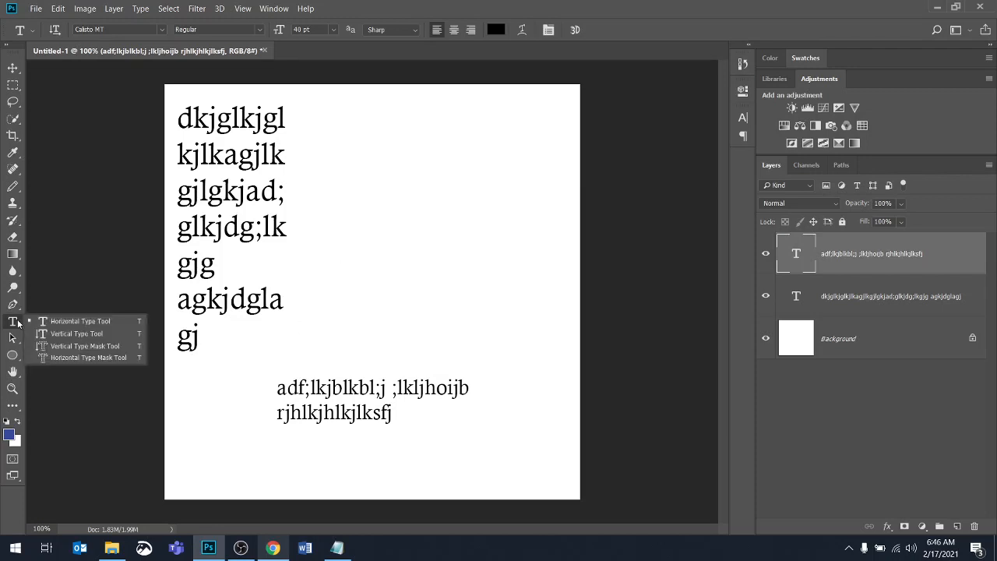
click(96, 333)
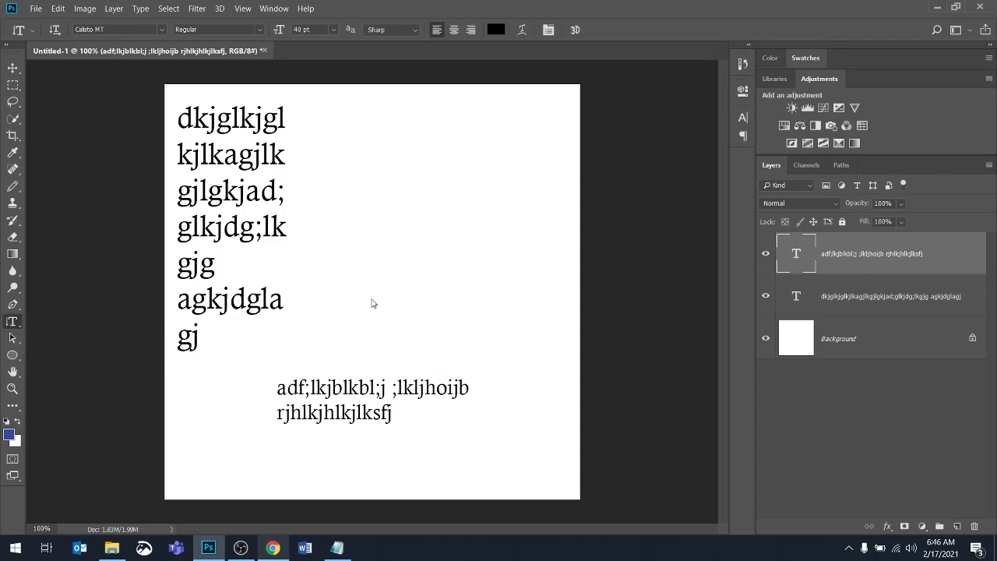
click(352, 118)
text(gkk)
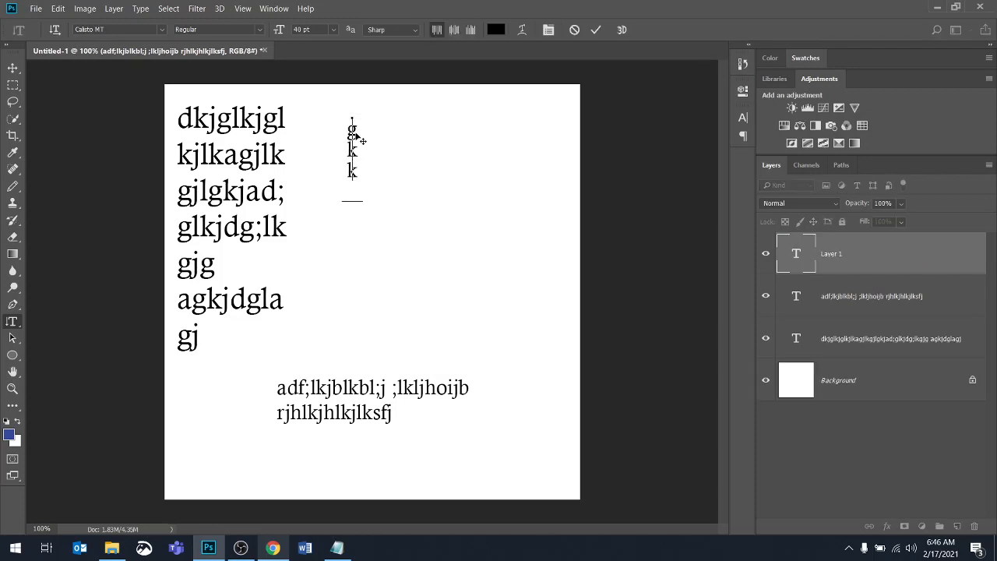
text(hkahklhlk)
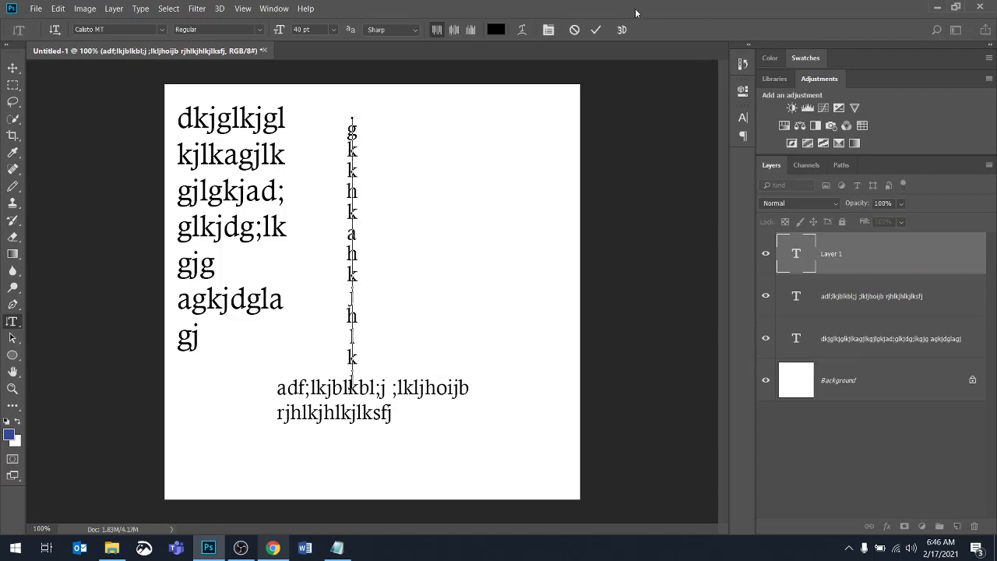
click(596, 29)
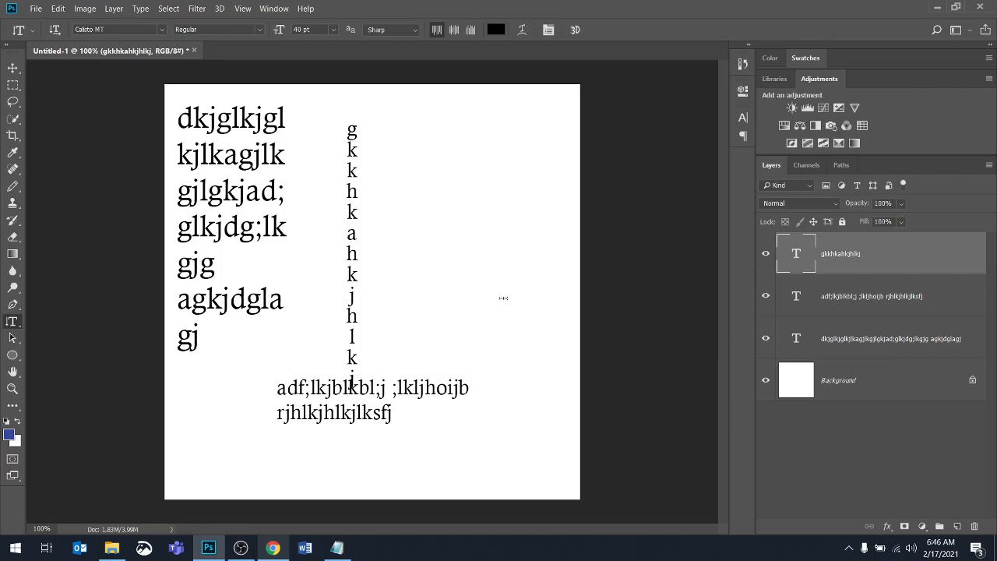
Try stretching the vertical text wider with Free Transform, then cancel the transform
key(ctrl+t)
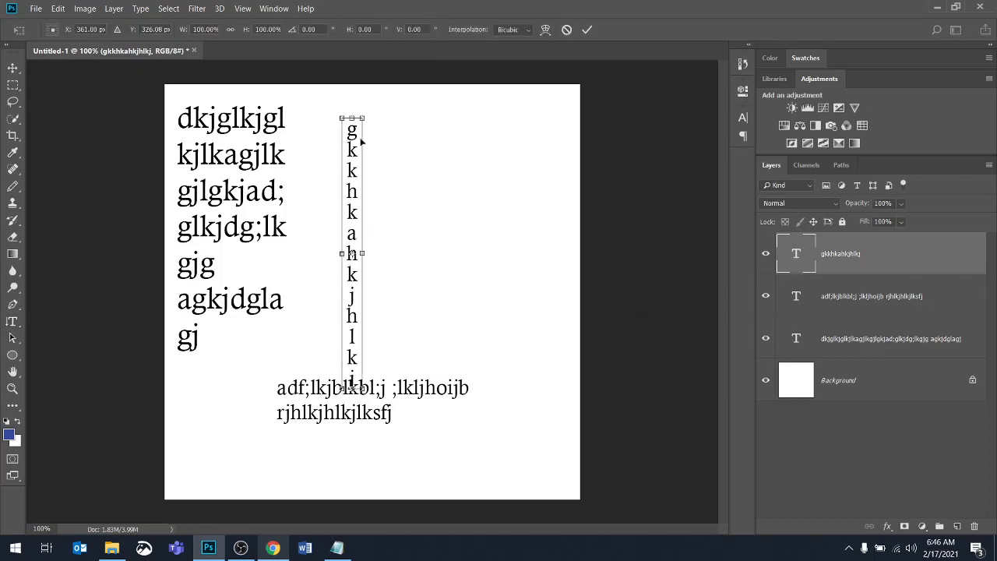
mouse_move(364, 118)
mouse_down()
mouse_move(479, 83)
mouse_move(534, 115)
mouse_move(492, 156)
mouse_move(468, 101)
mouse_move(371, 101)
mouse_move(373, 123)
mouse_up()
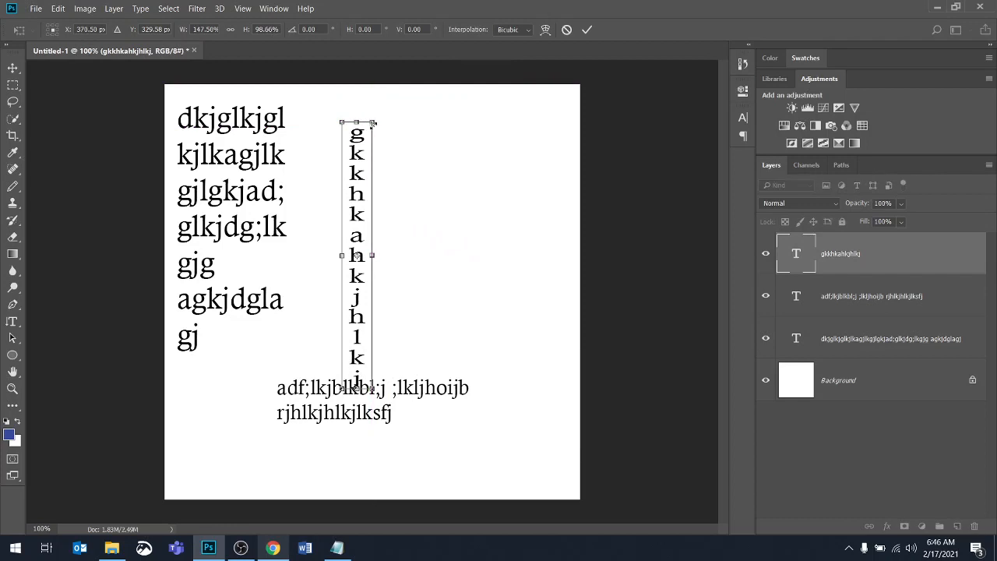
drag(372, 387, 488, 352)
drag(470, 238, 558, 233)
drag(342, 239, 244, 238)
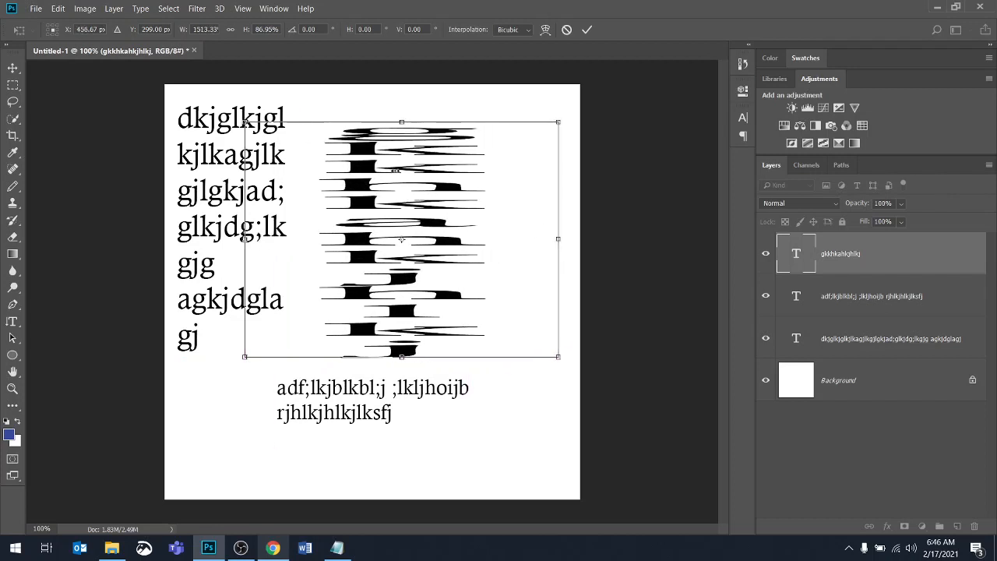
drag(401, 121, 401, 95)
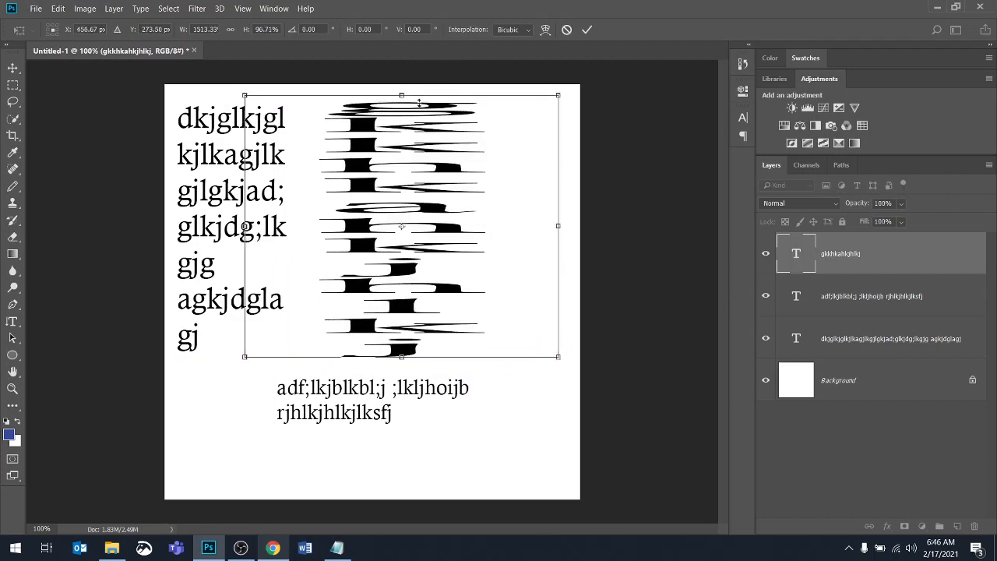
click(567, 29)
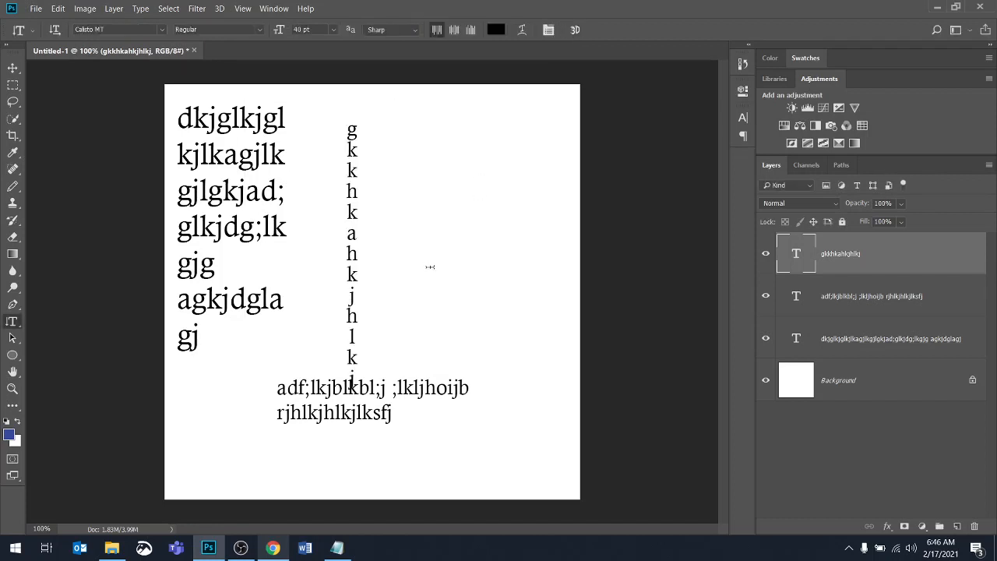
Delete the vertical text layer
key(ctrl+t)
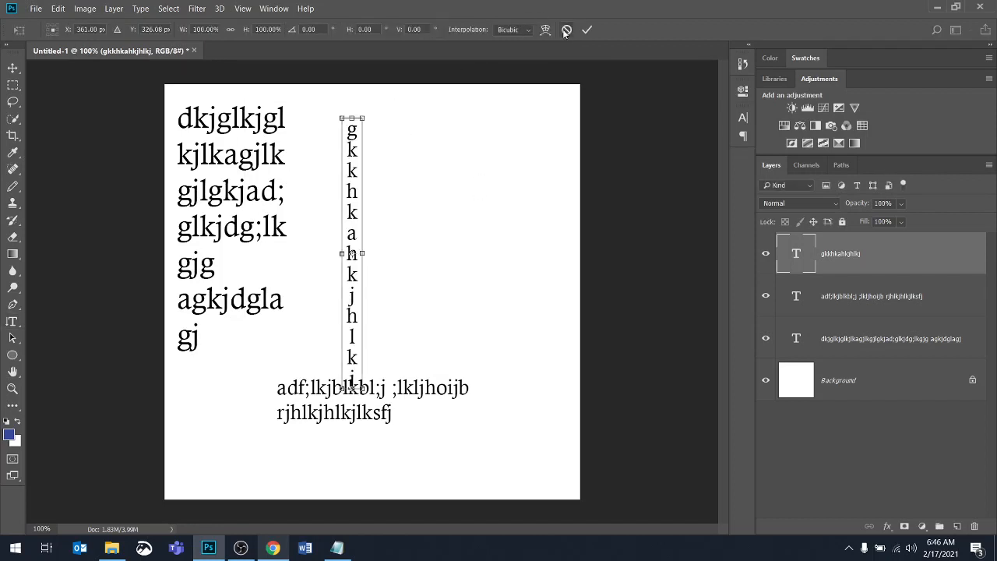
key(Escape)
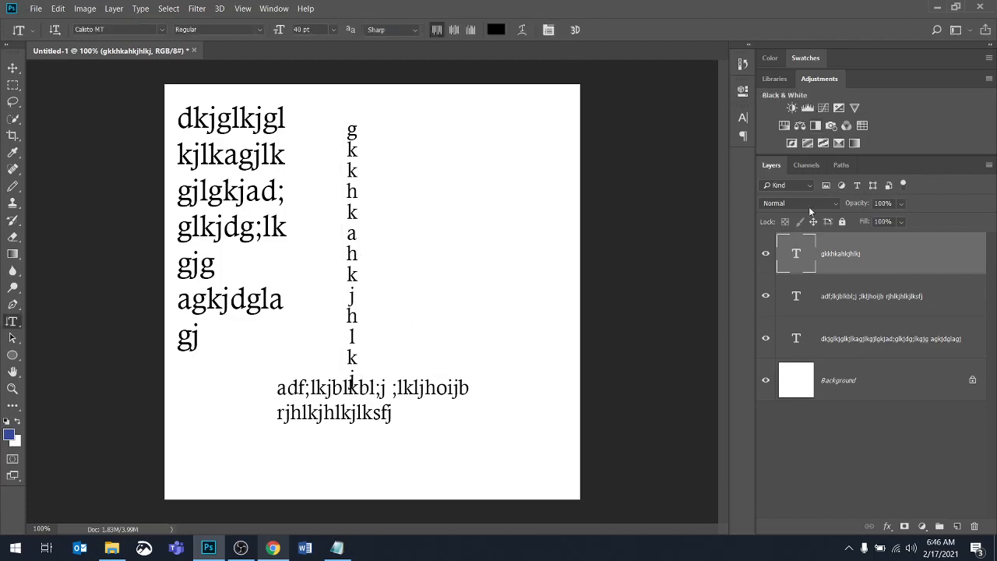
click(975, 527)
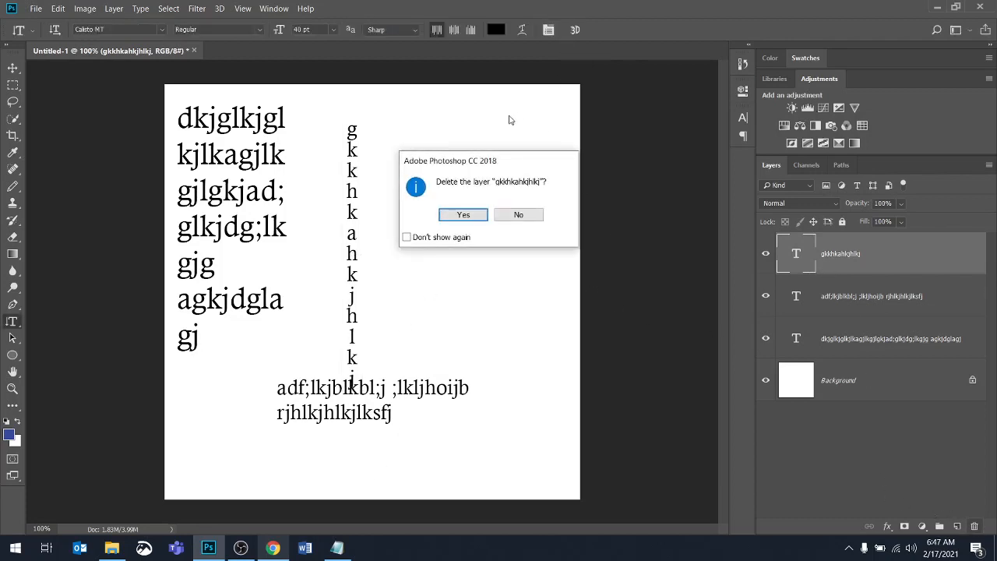
click(439, 215)
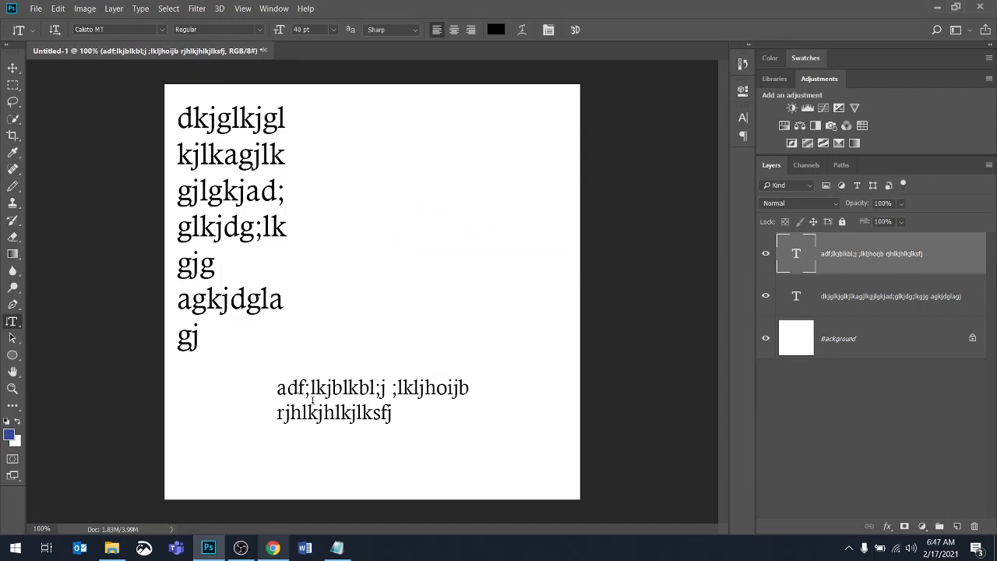
Try enlarging the lower paragraph text with Free Transform, then cancel it
double_click(801, 251)
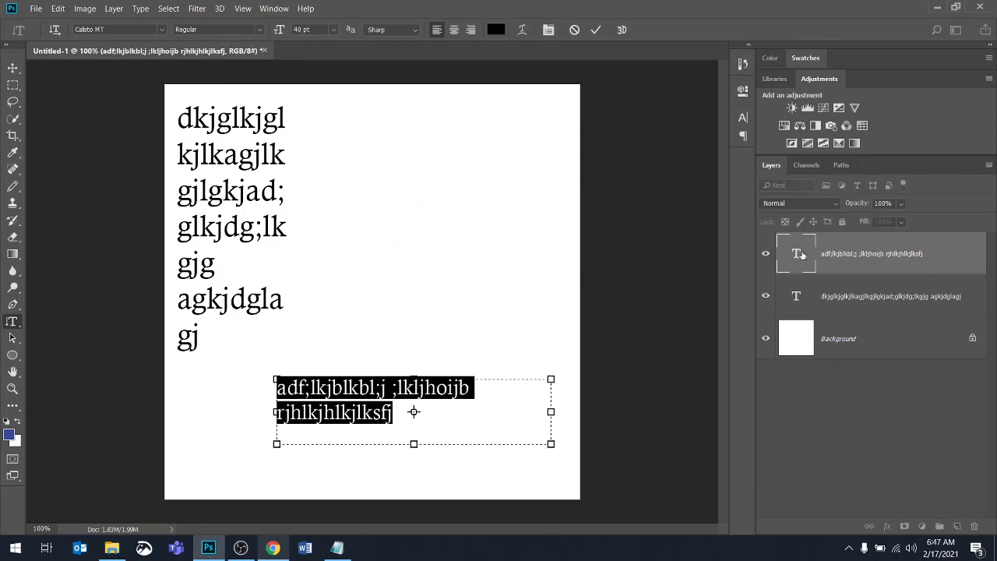
click(824, 259)
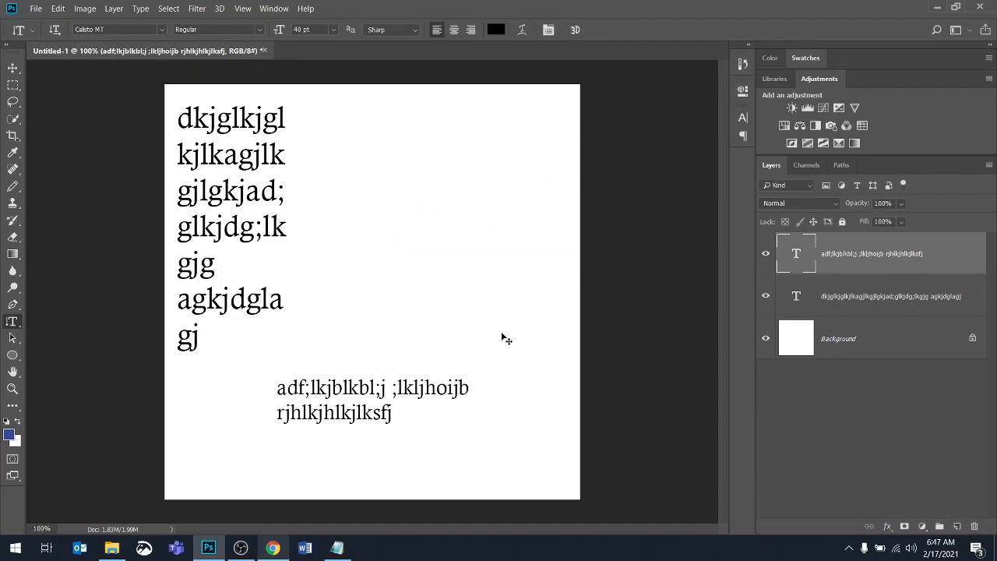
key(ctrl+t)
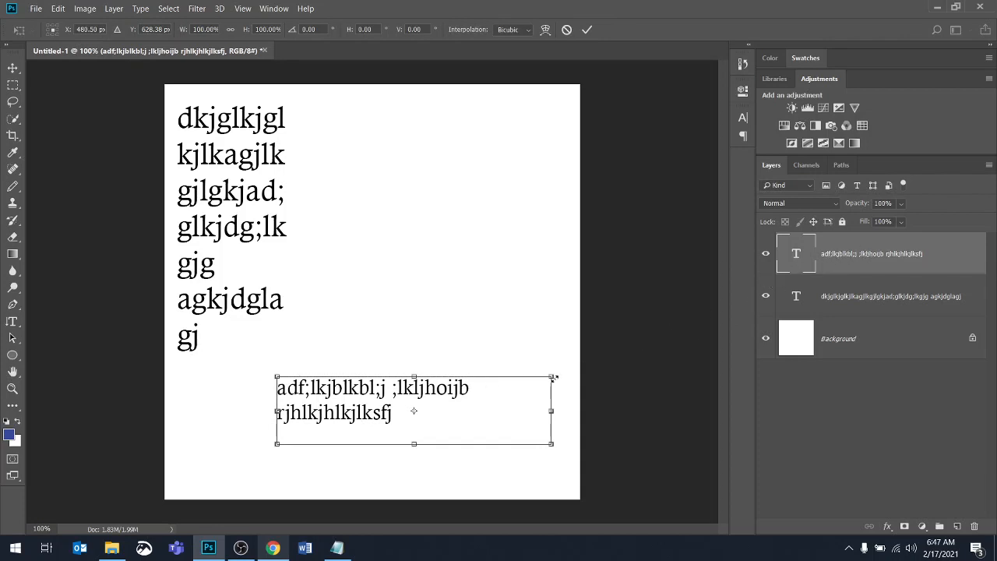
drag(554, 378, 520, 257)
drag(547, 377, 559, 325)
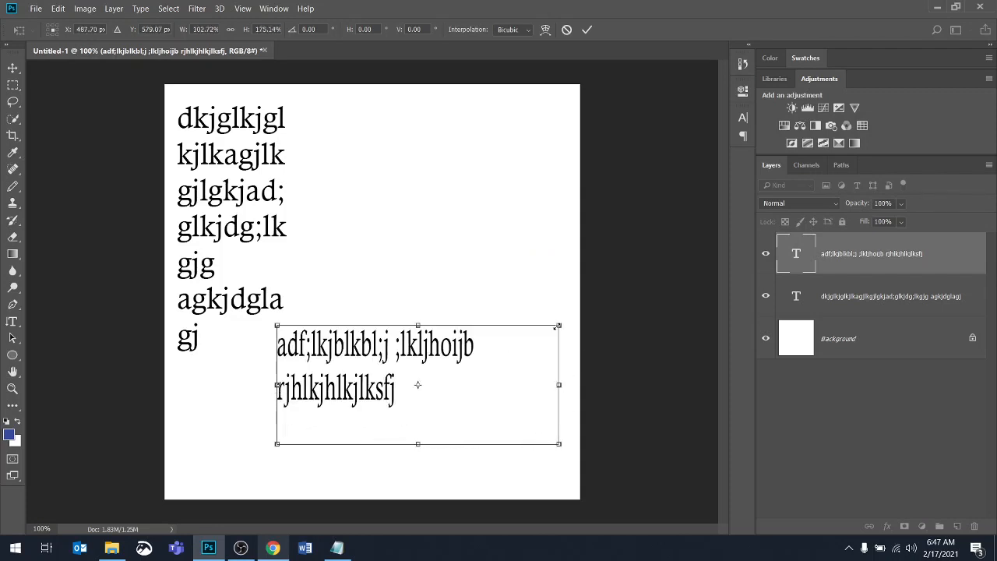
key(Escape)
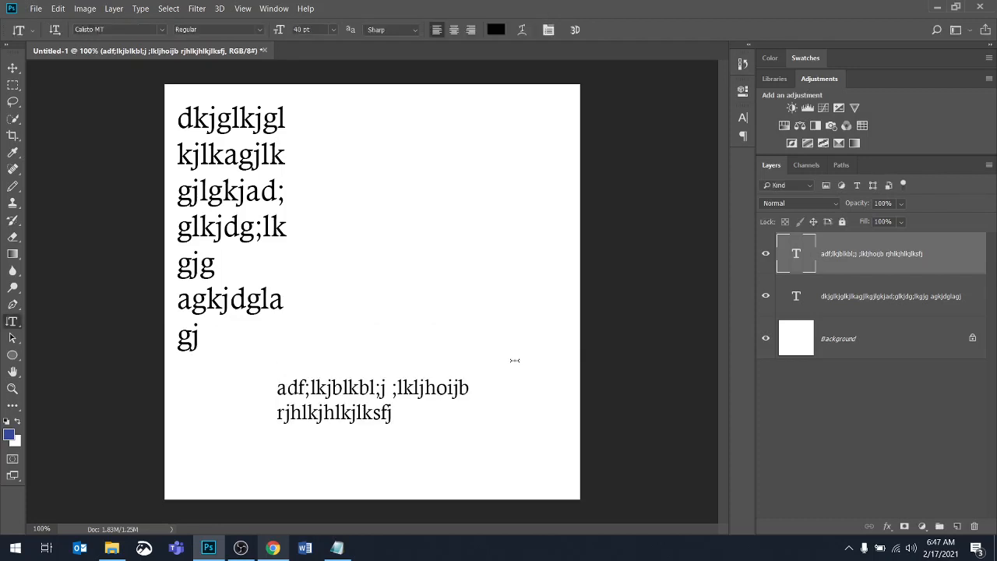
Try rotating and moving the lower paragraph text with Free Transform, then cancel it
key(ctrl+t)
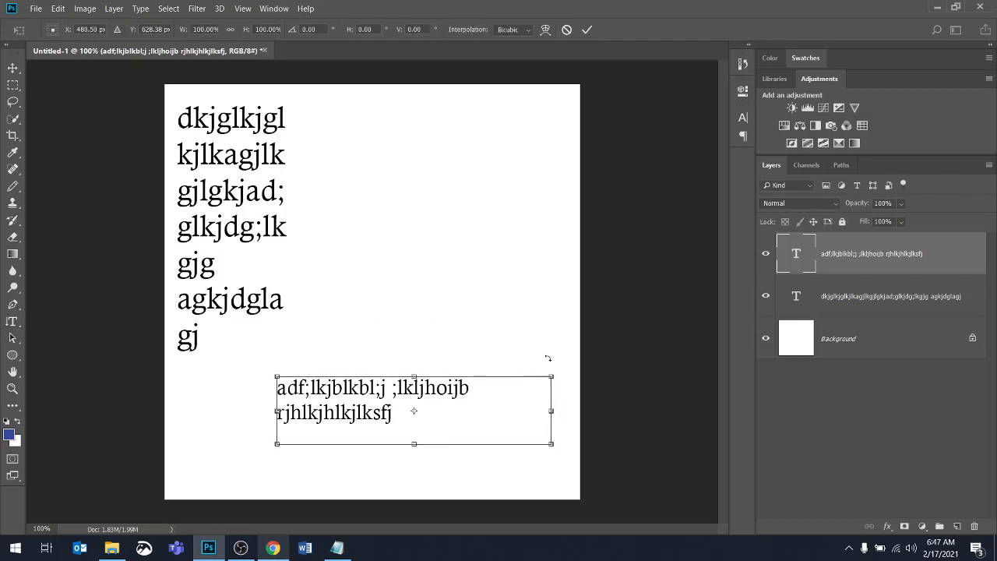
drag(265, 361, 184, 425)
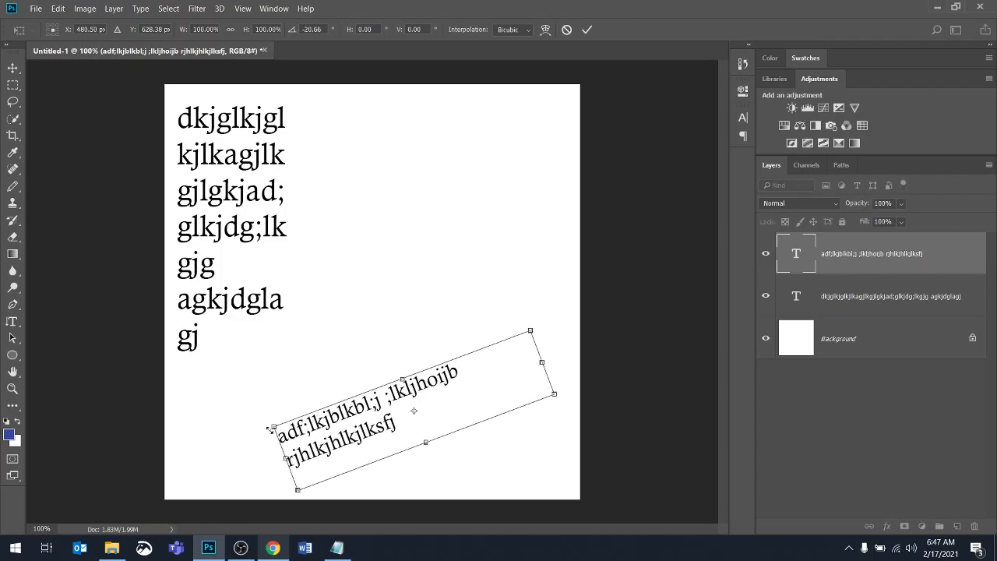
drag(258, 408, 255, 429)
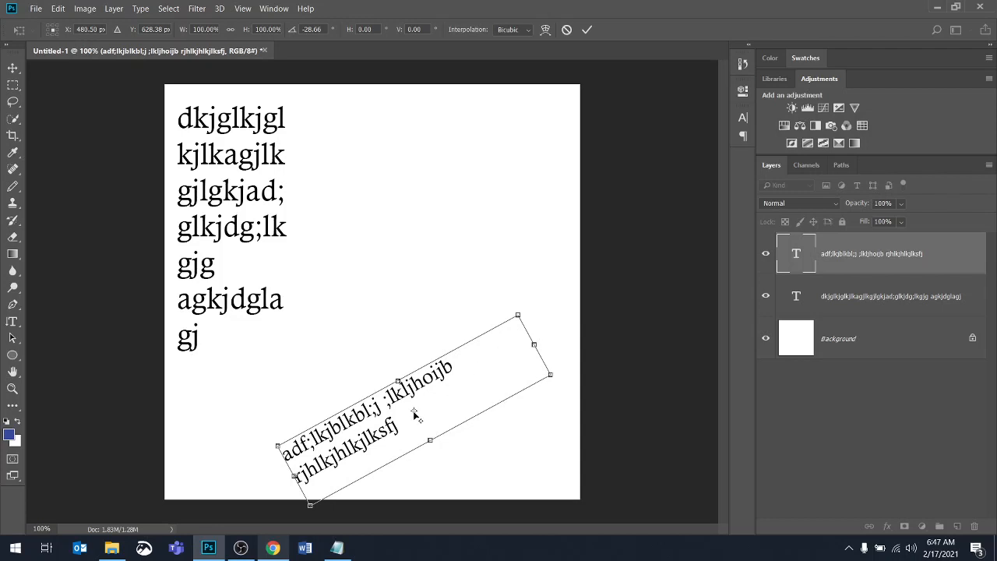
drag(415, 414, 518, 315)
drag(481, 279, 527, 282)
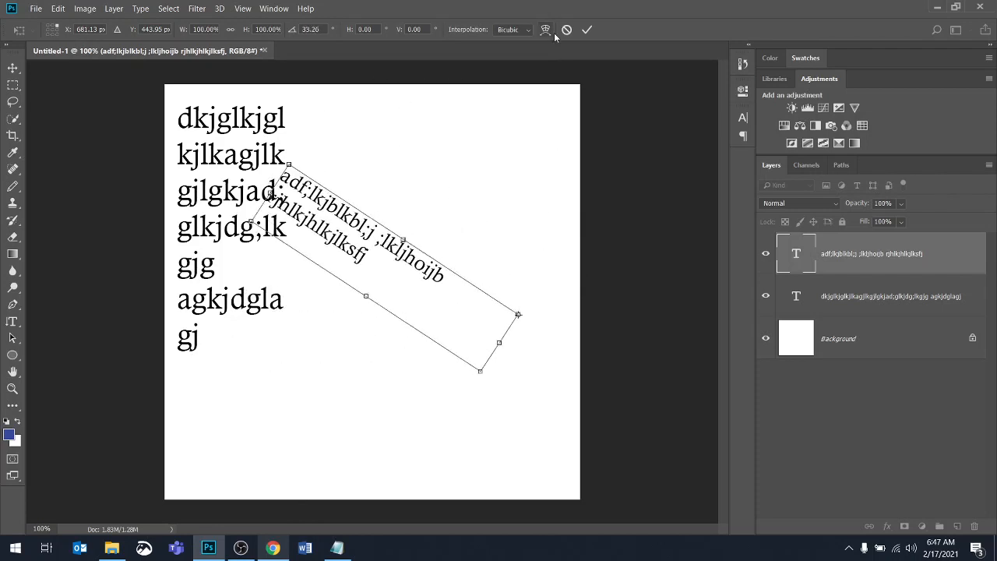
click(586, 30)
key(Escape)
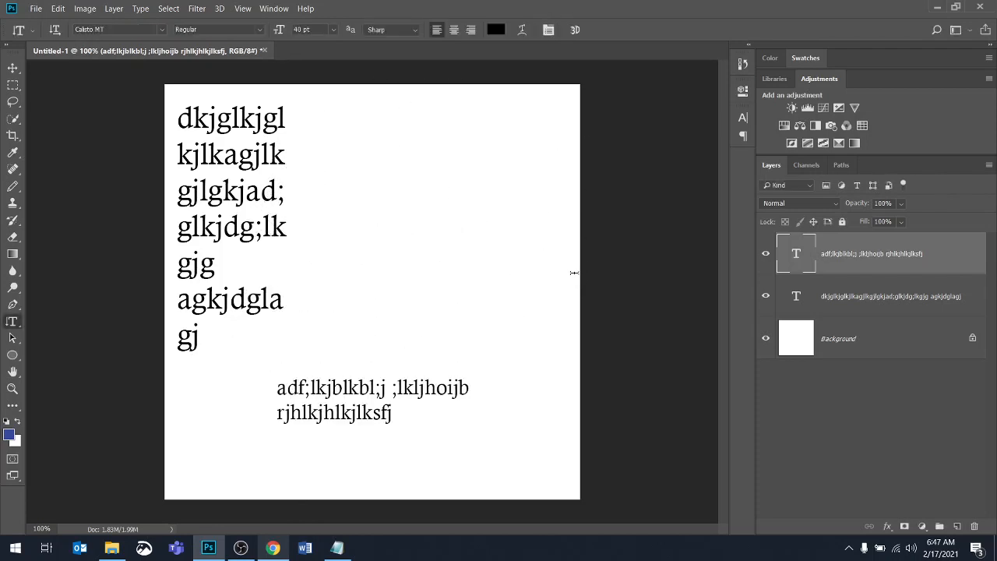
Select both remaining text layers and delete them
shift+click(861, 305)
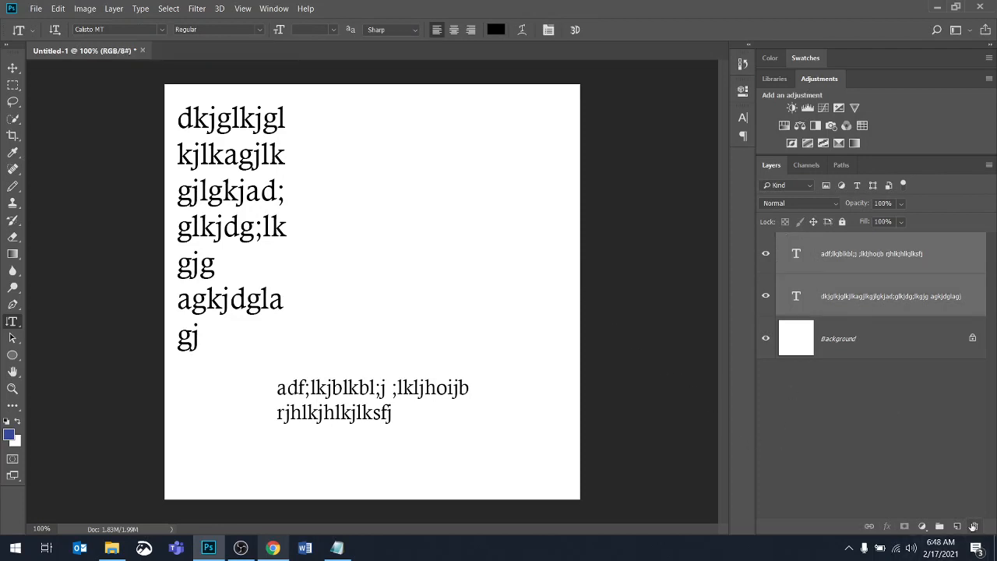
click(972, 527)
click(465, 215)
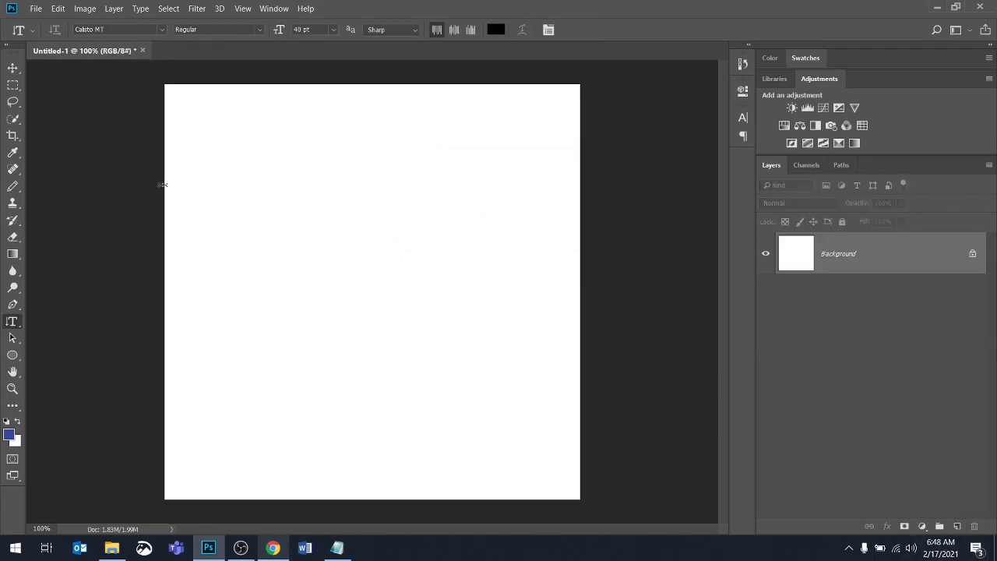
With the Horizontal Type Tool, create point text reading "What are you doing?" near the canvas's upper left
right_click(13, 321)
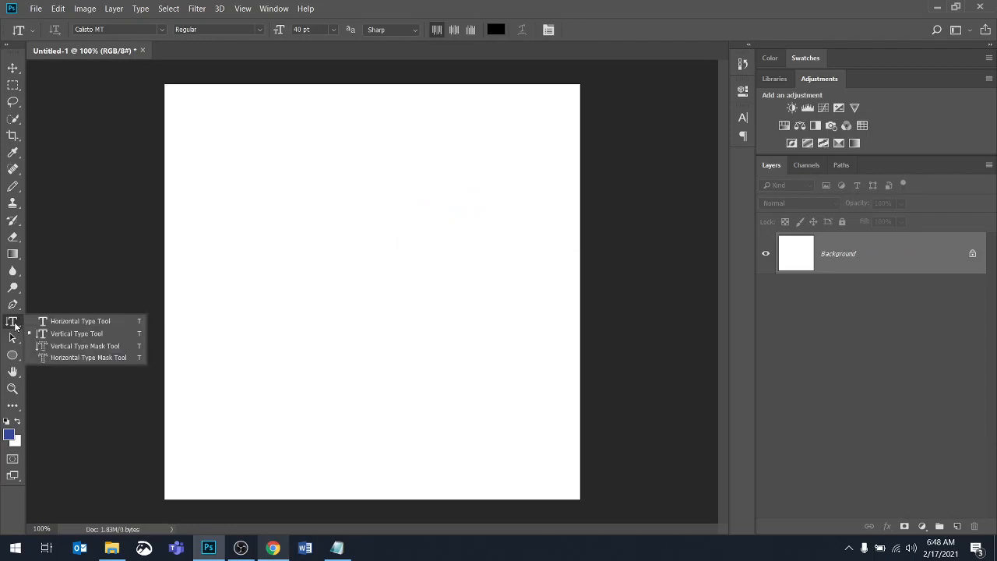
click(89, 322)
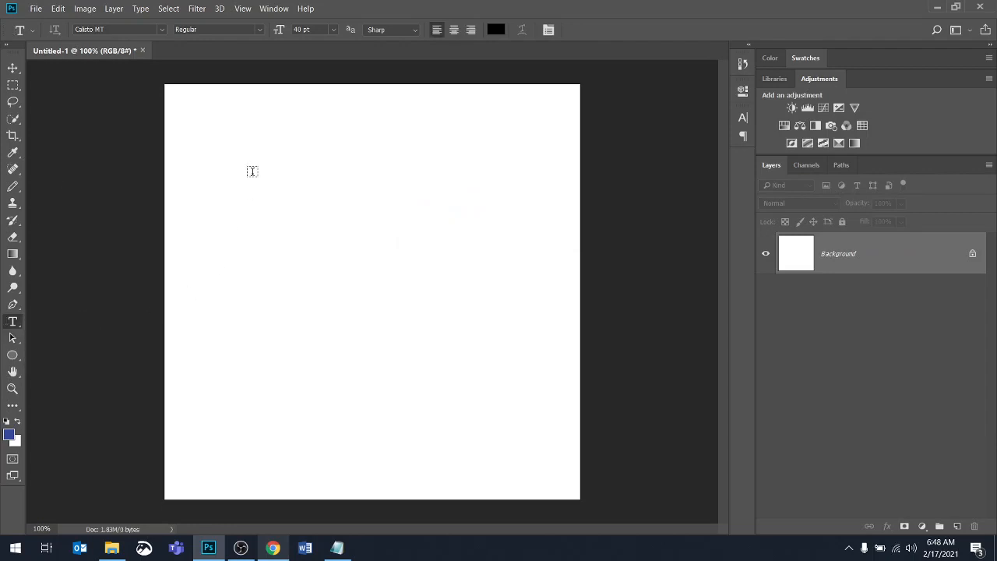
click(251, 172)
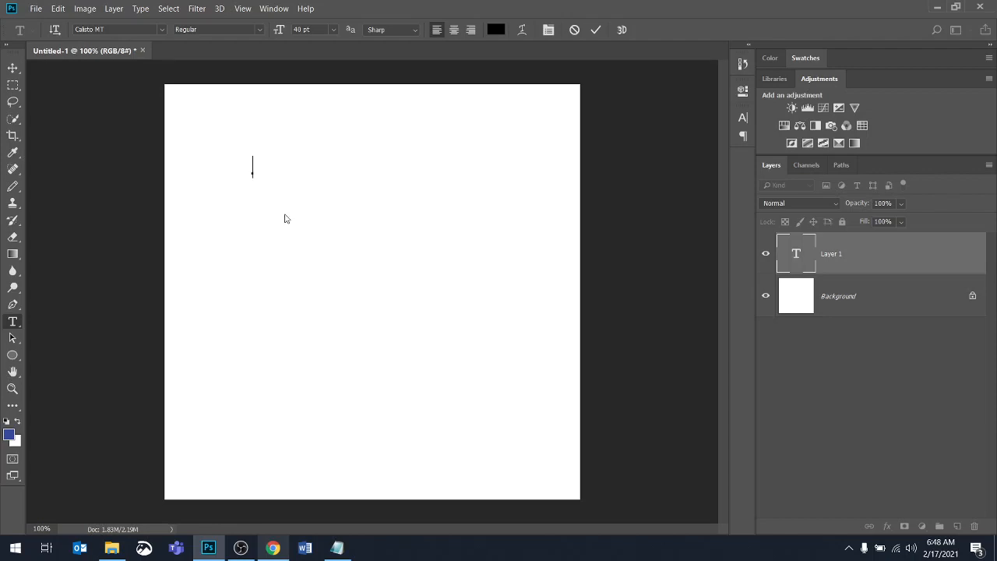
text(What)
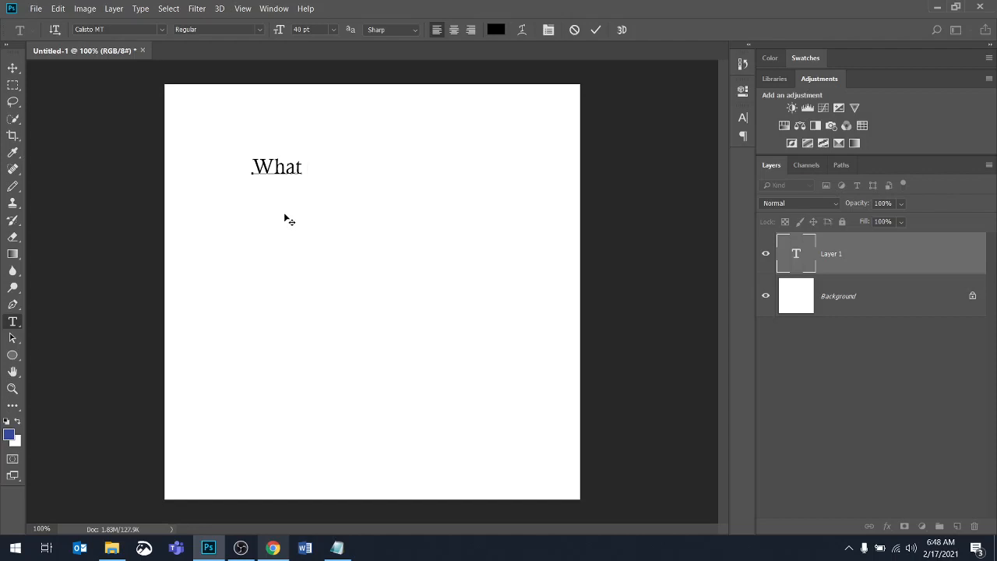
text( are youdoing)
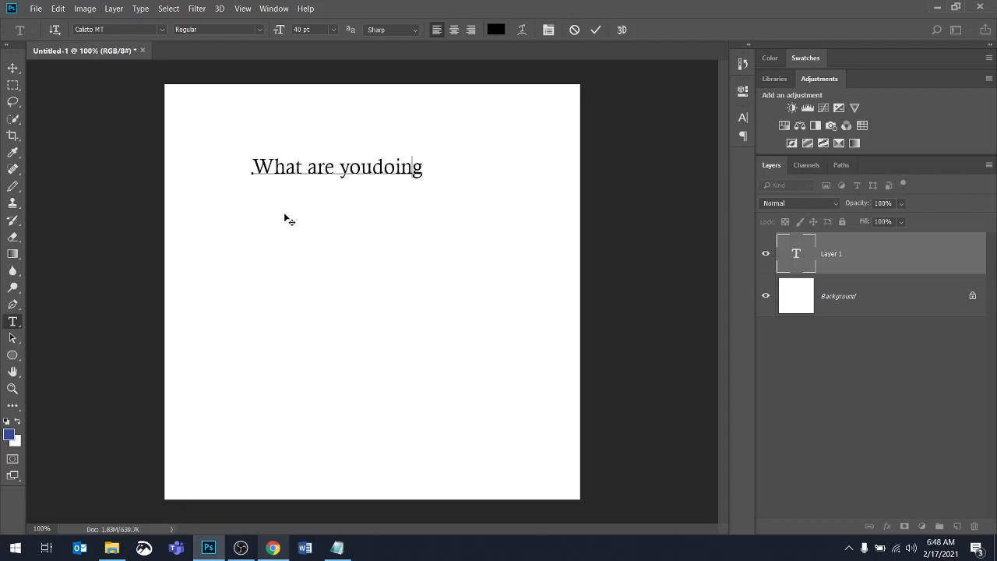
key(BackSpace)
key(BackSpace)
key(BackSpace)
key(BackSpace)
key(BackSpace)
text(do)
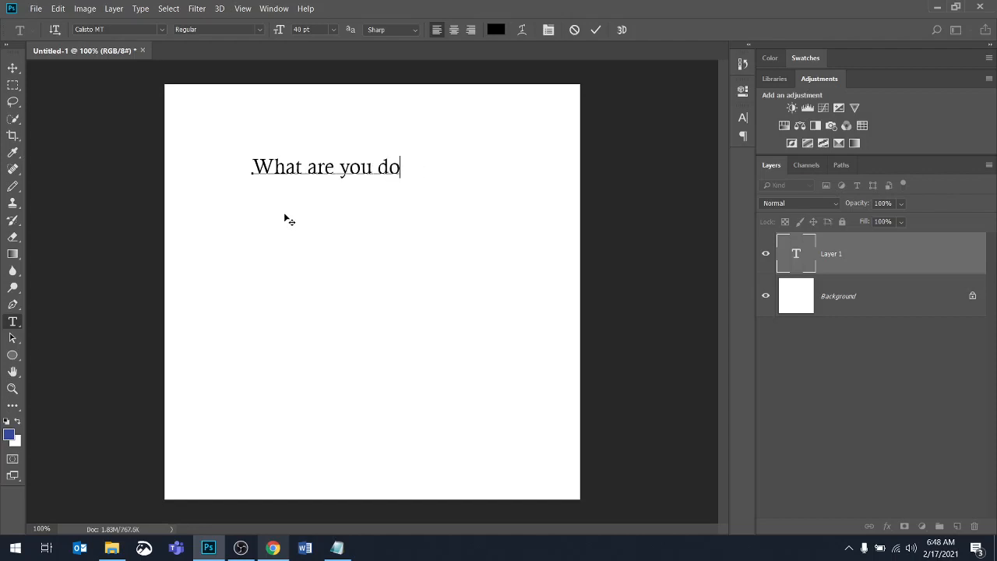
text(ing?)
Try setting the type color to red without selecting the text
click(497, 32)
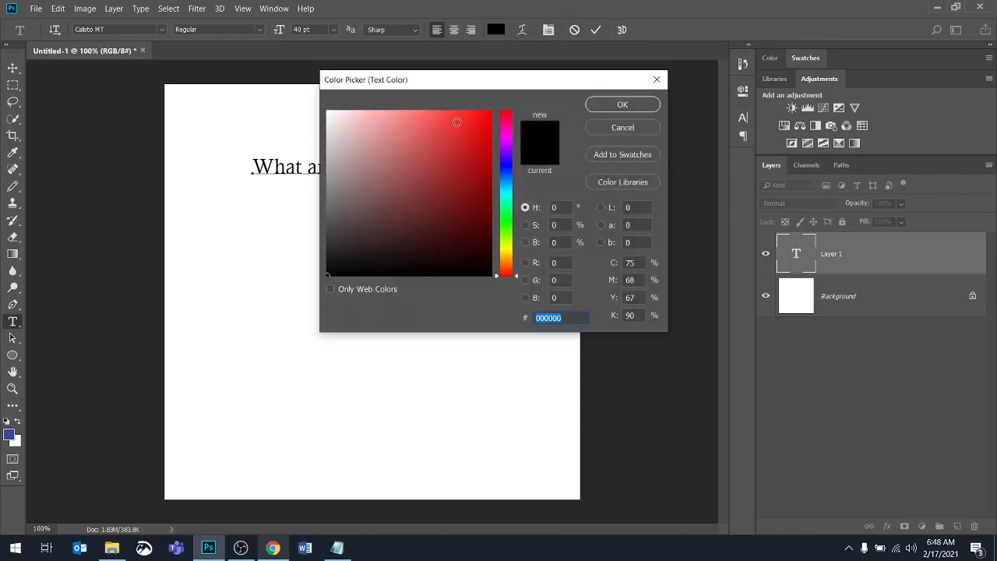
click(461, 122)
click(622, 105)
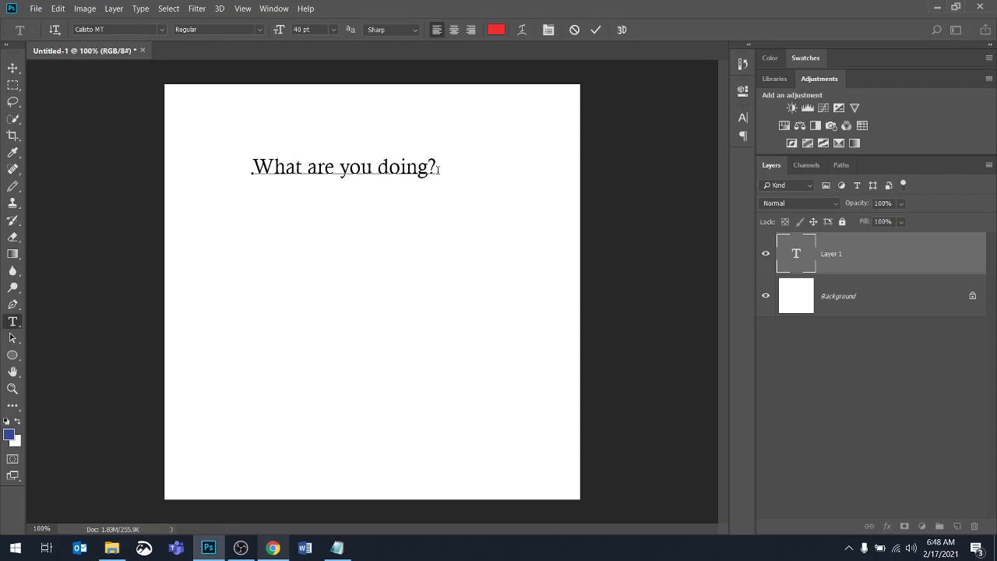
Select all of the text, set its color to red #ec2929, and commit the text layer
drag(437, 169, 208, 169)
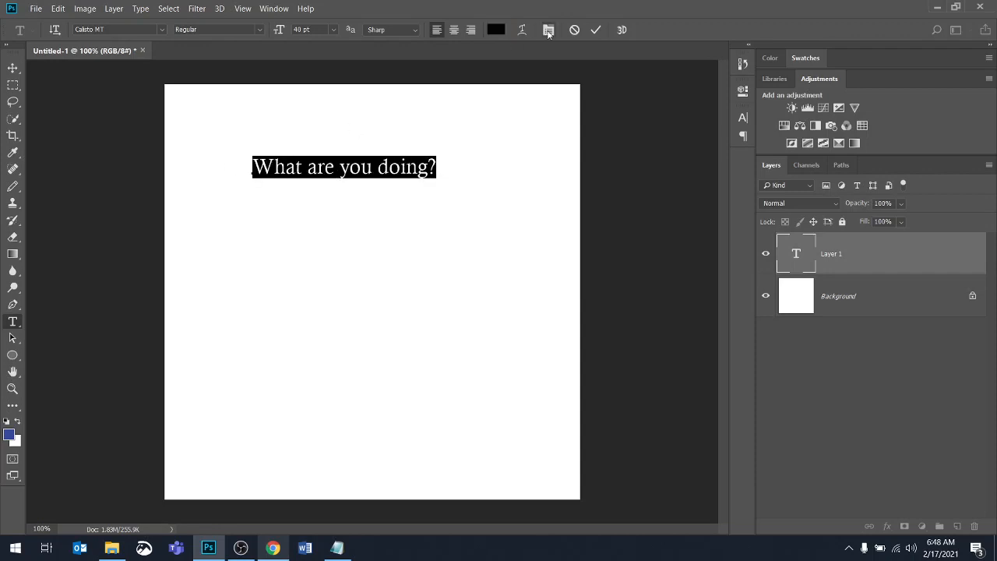
click(496, 30)
click(463, 122)
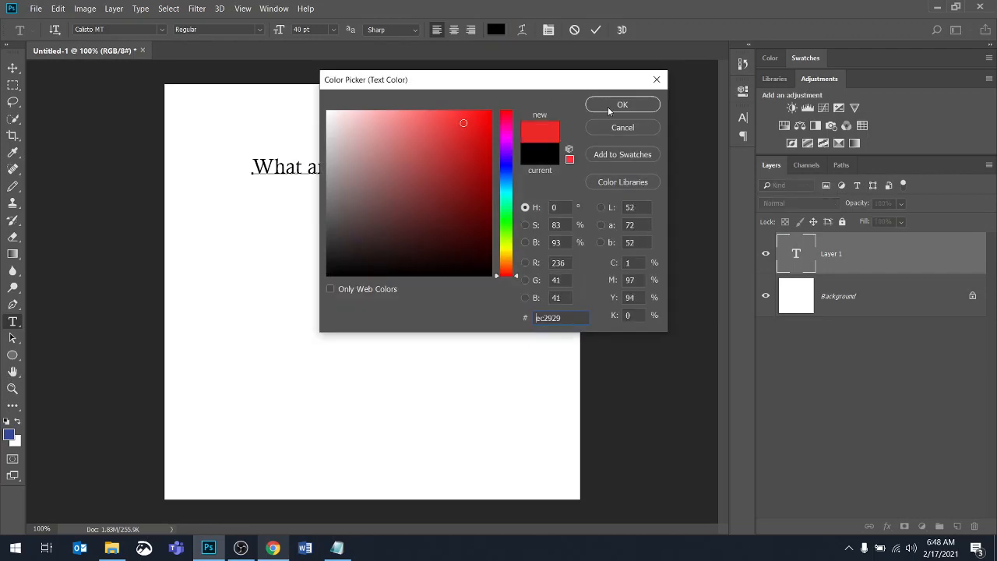
click(616, 105)
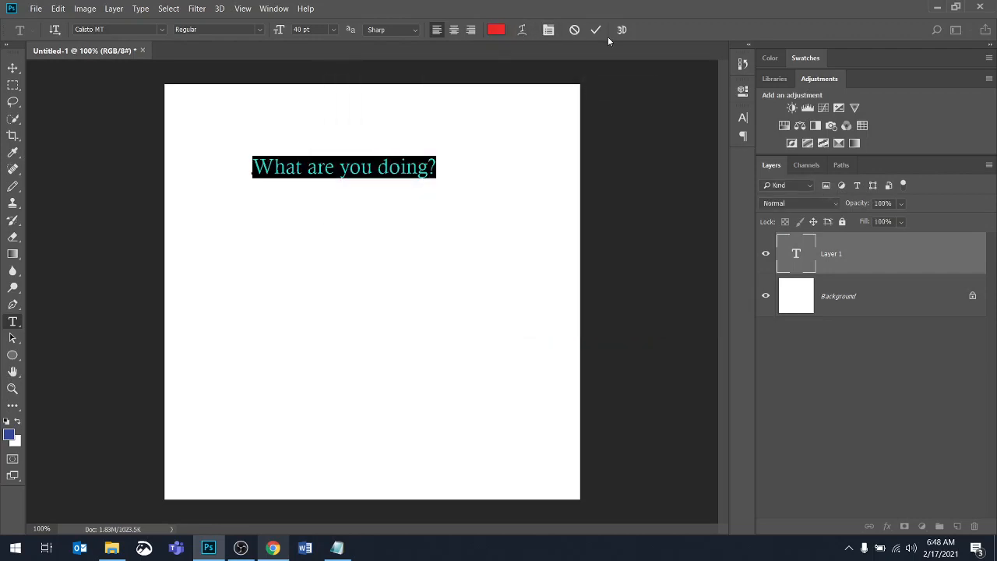
key(ctrl+Return)
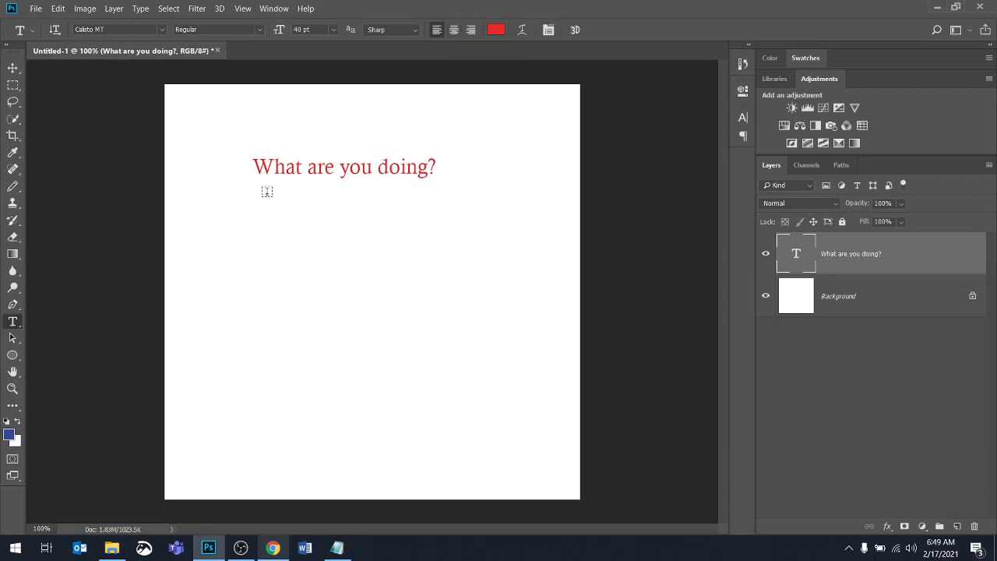
click(204, 266)
text(sddfsdfdff)
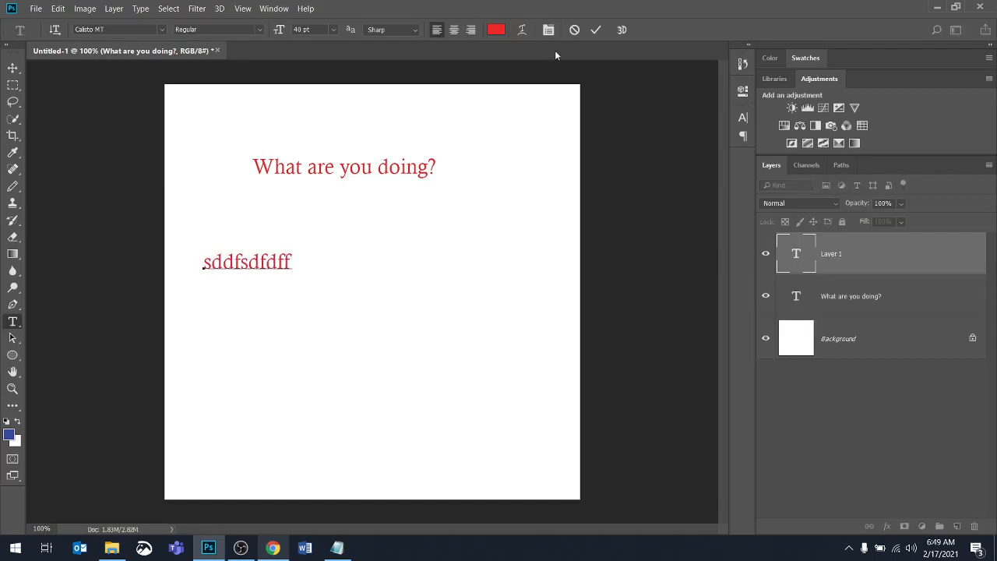
key(Escape)
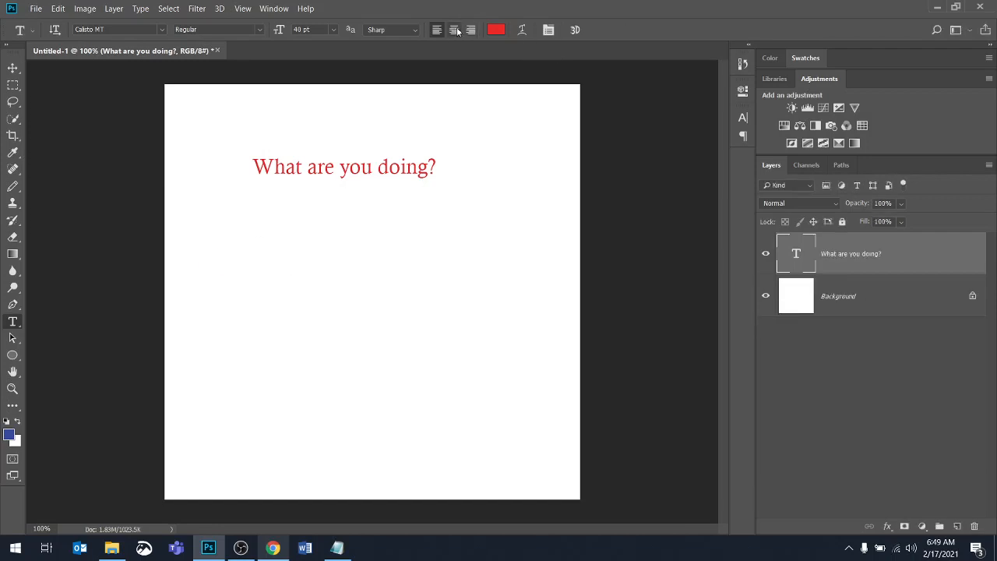
Switch to center alignment and add centred text "gkgkjaglkjasdgkjagkj" in the middle of the canvas, then commit it
click(455, 31)
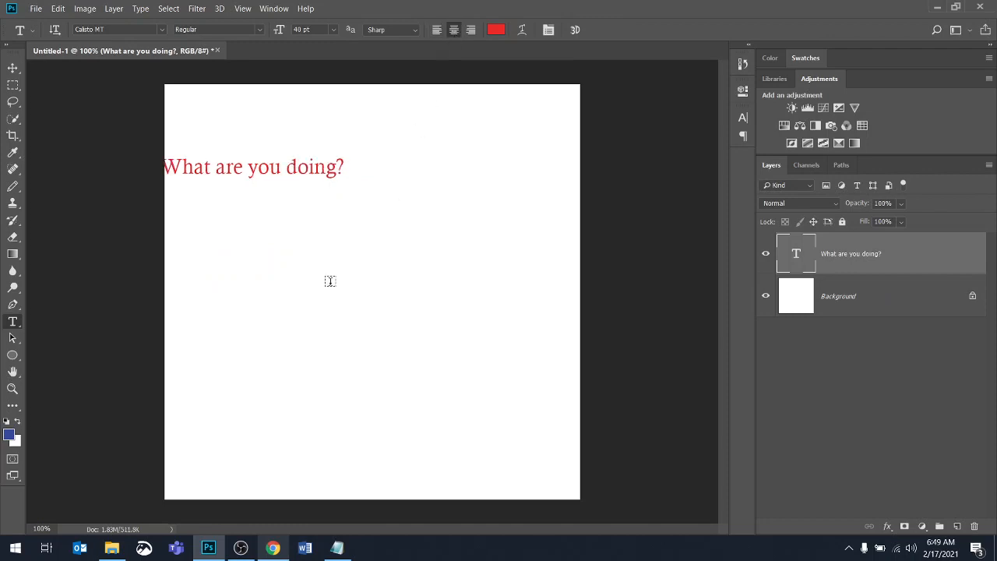
click(356, 343)
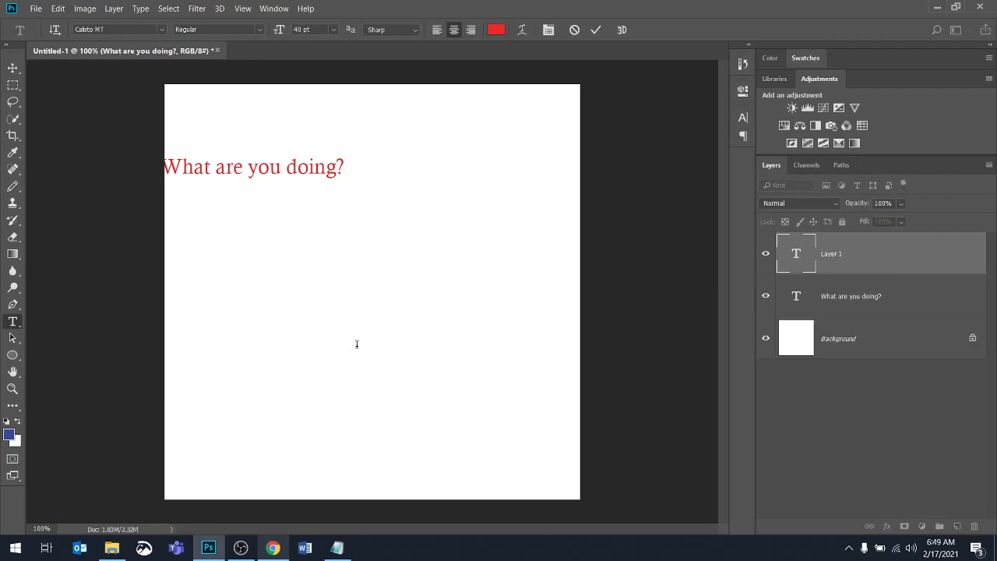
text(gkgkjaglkjasdgkjagkj)
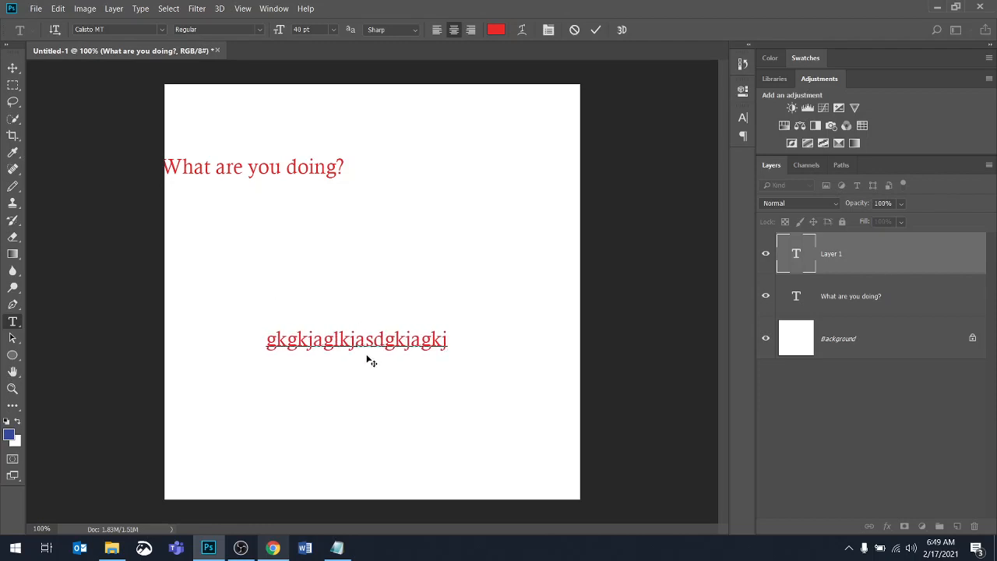
click(597, 30)
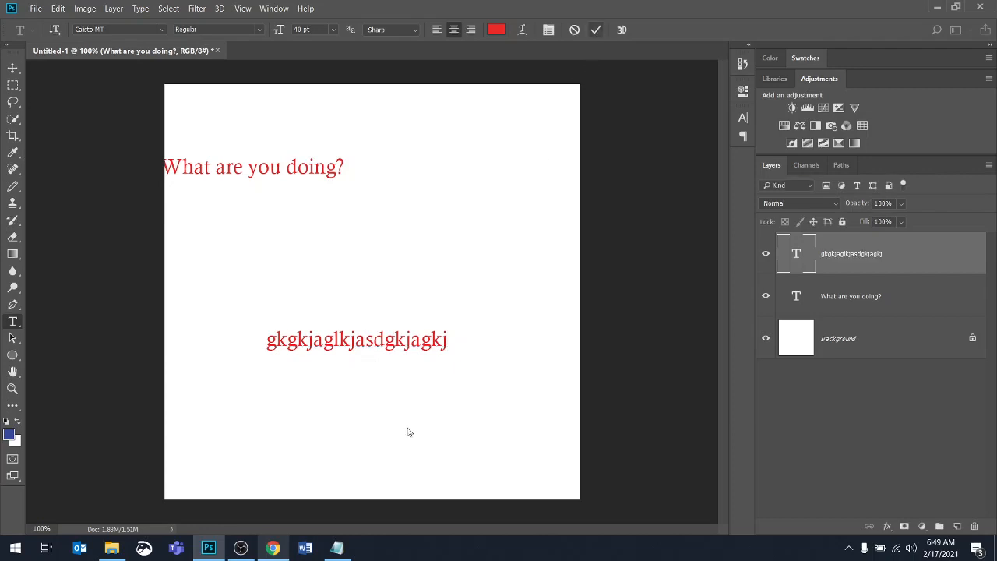
Switch to right alignment and add right-aligned text "dkjdgkjgkdgkjaglkj" near the lower-right corner, then commit it
click(471, 30)
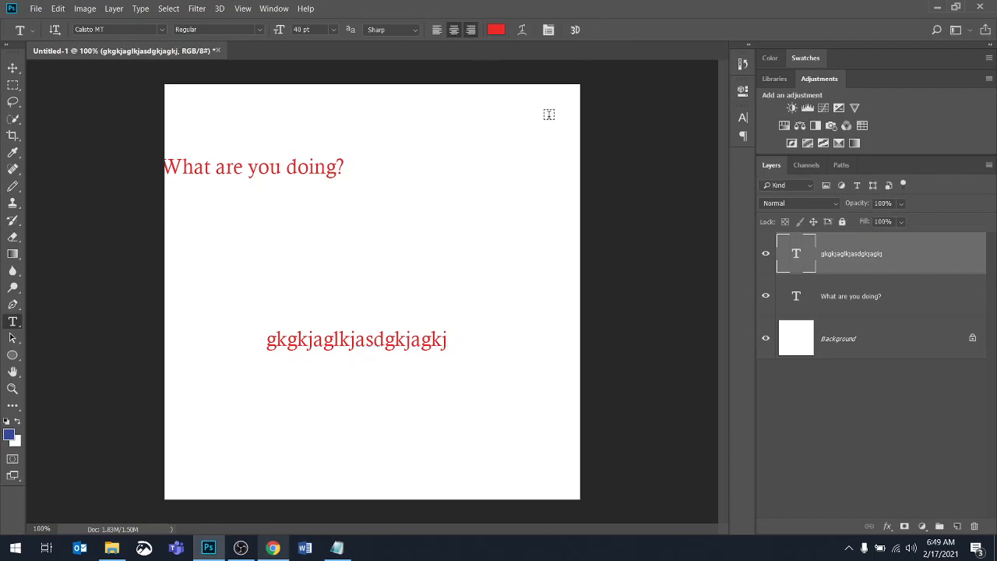
click(531, 440)
text(dkjdgkjgkdgkjaglkj)
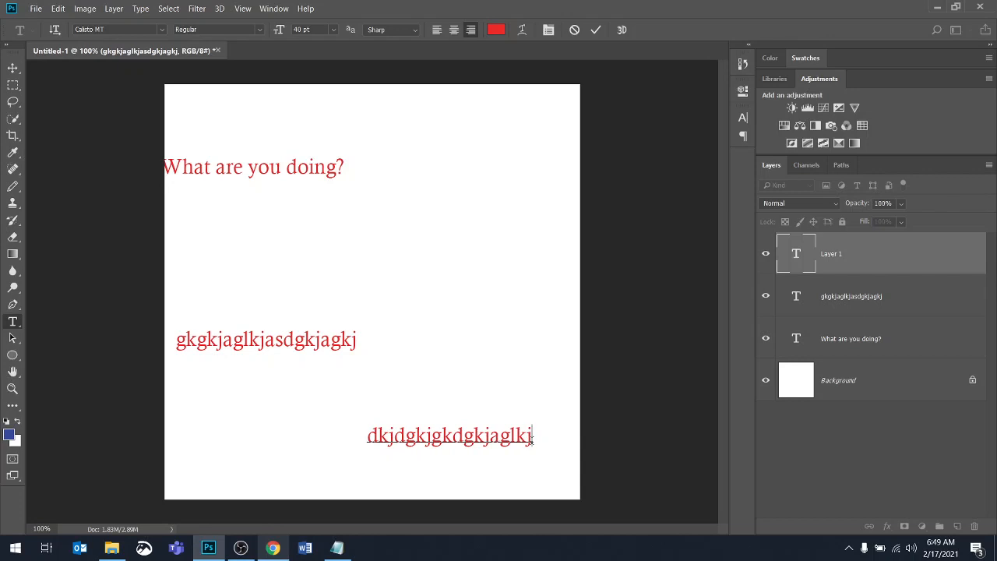
click(595, 29)
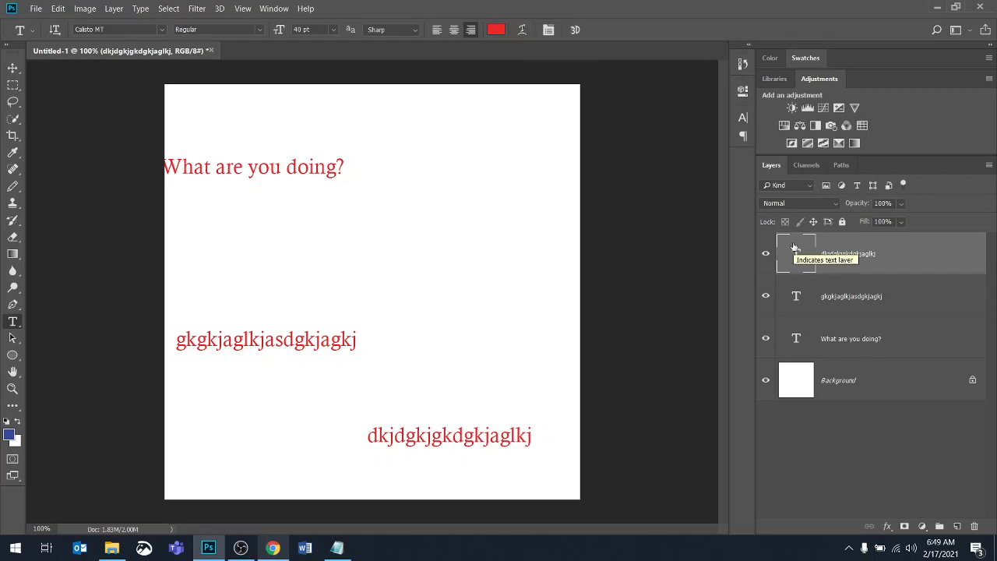
Warp the lower-right text, trying the Arc style, then applying Shell Lower with a +42% bend
click(521, 29)
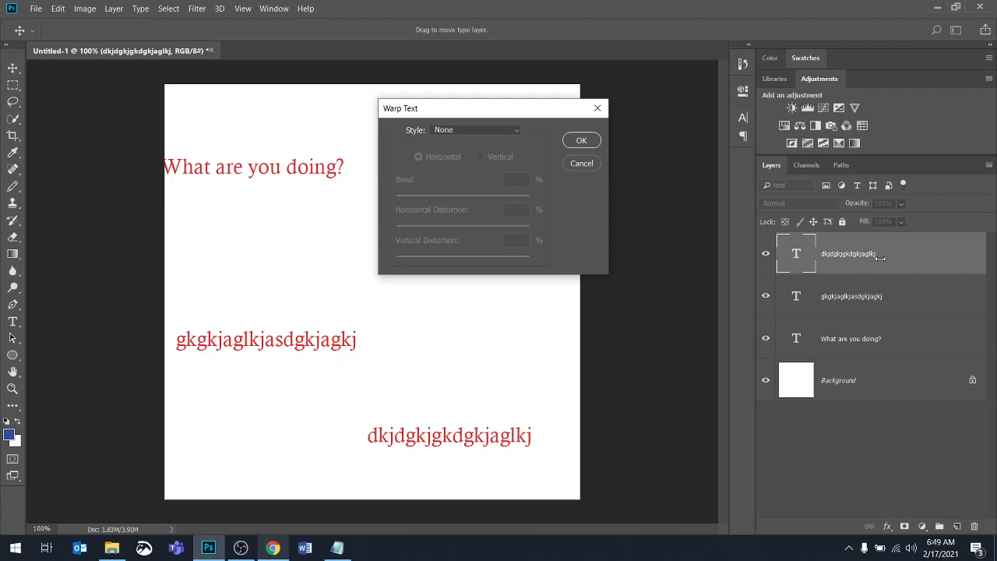
click(515, 130)
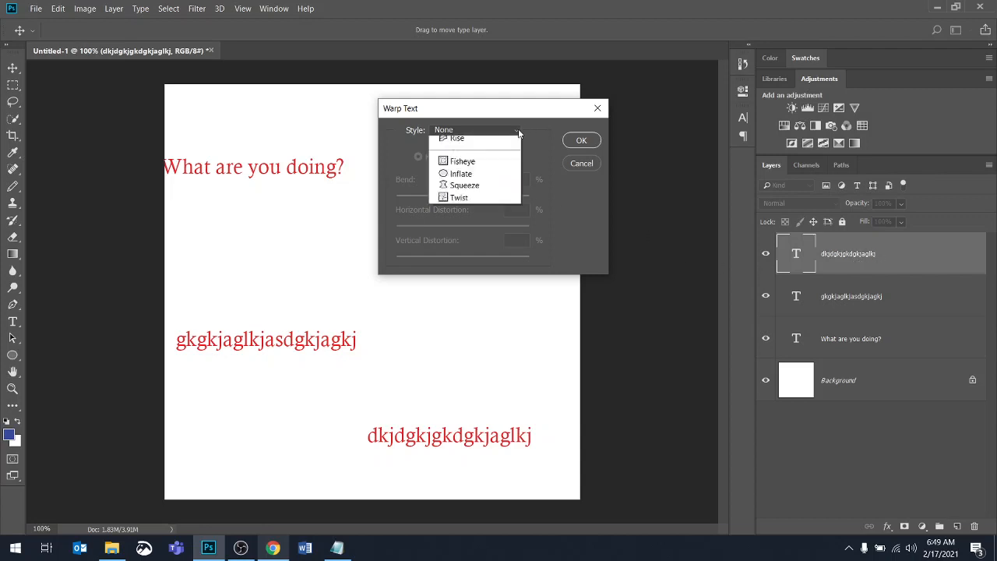
click(459, 166)
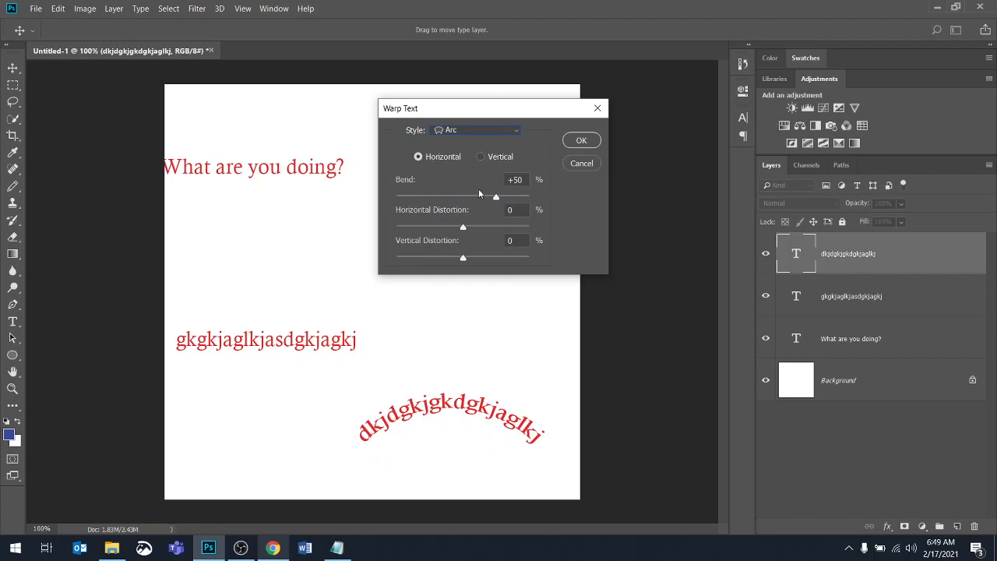
drag(467, 196, 433, 197)
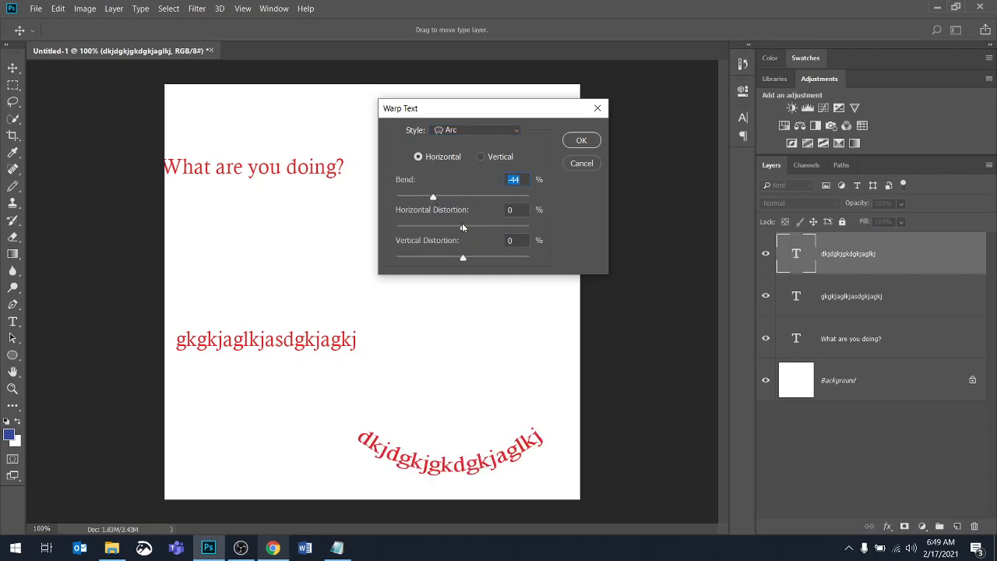
click(517, 133)
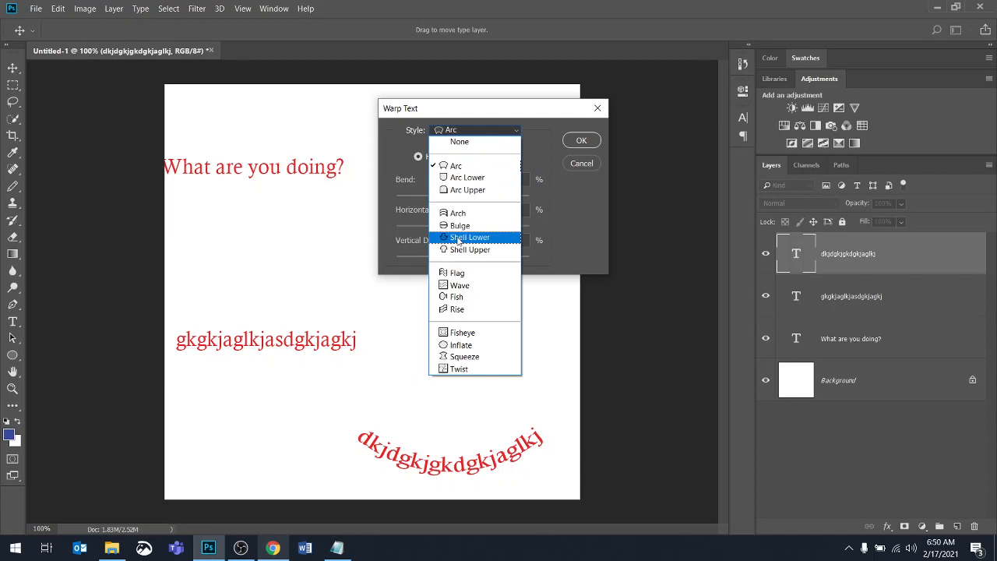
click(467, 234)
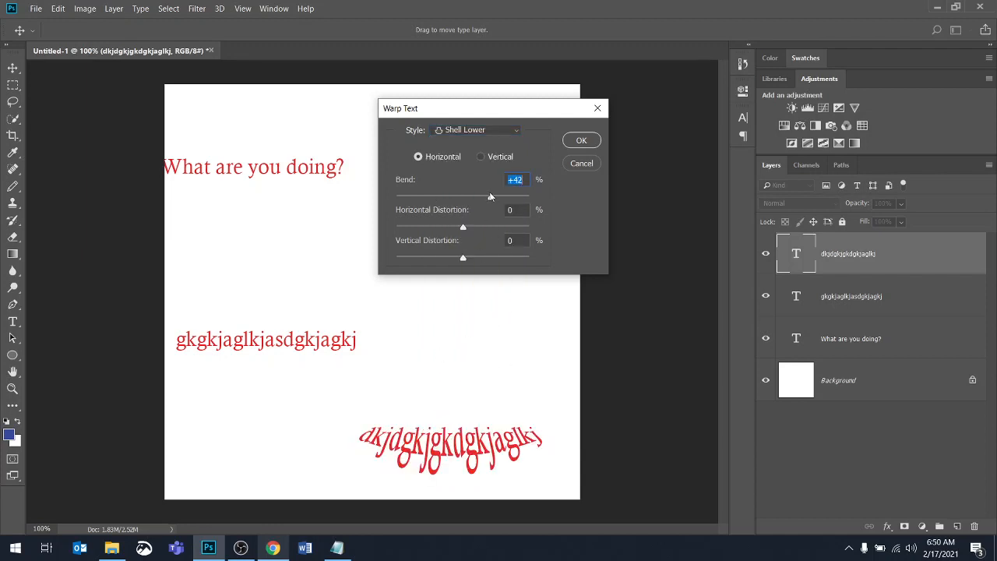
click(581, 141)
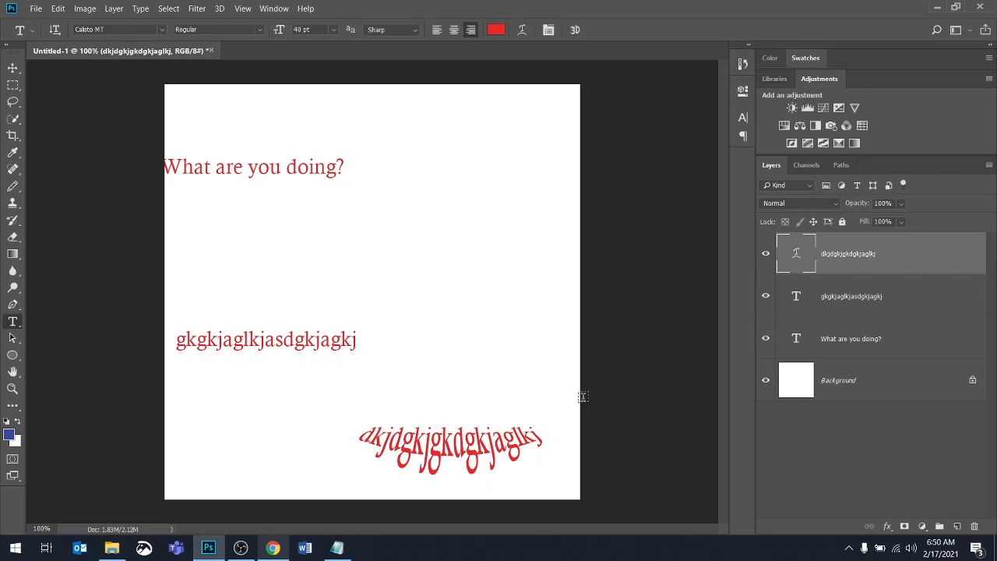
Free-transform the warped text: move it toward the centre, rotate it about -24.5°, stretch its height to about 213%
key(ctrl+t)
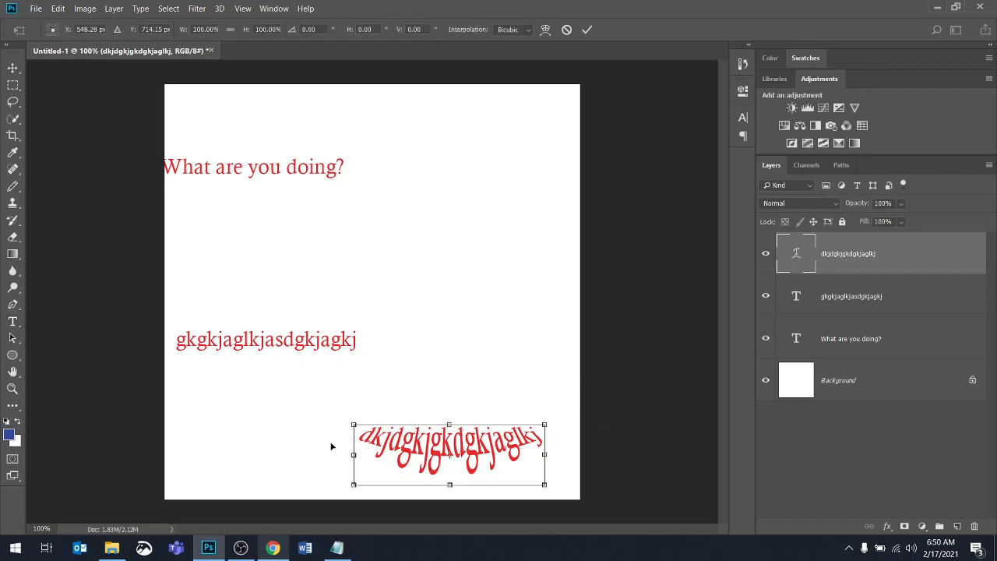
drag(442, 444, 386, 251)
drag(489, 221, 470, 180)
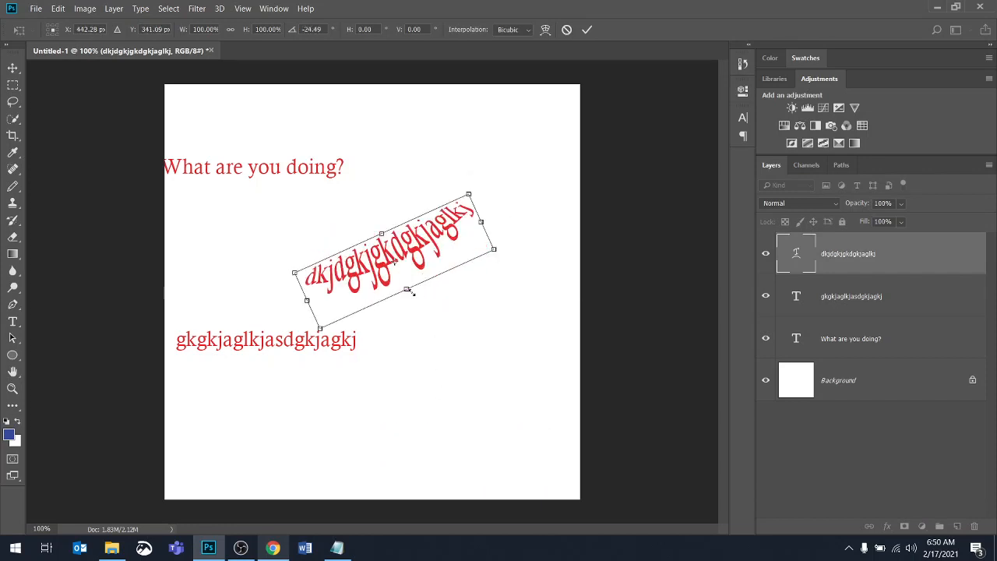
drag(408, 289, 438, 354)
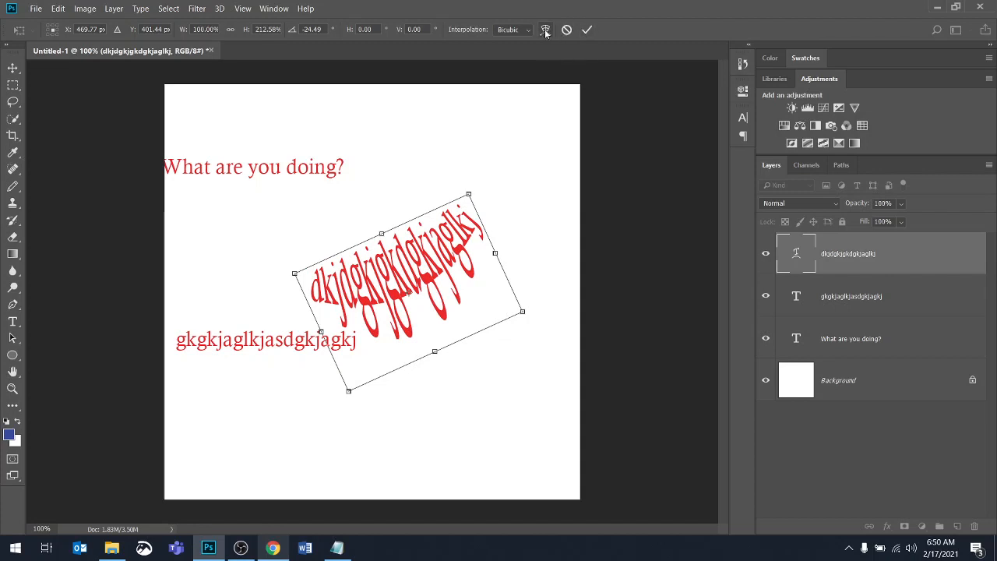
click(588, 30)
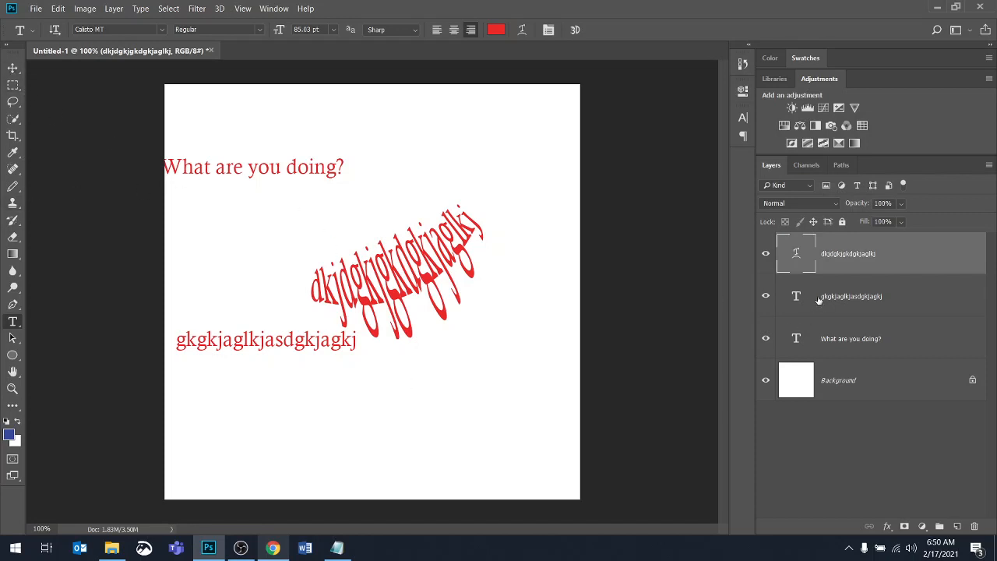
Select the lower-left text and warp it with the Wave style at a +50% bend
click(796, 296)
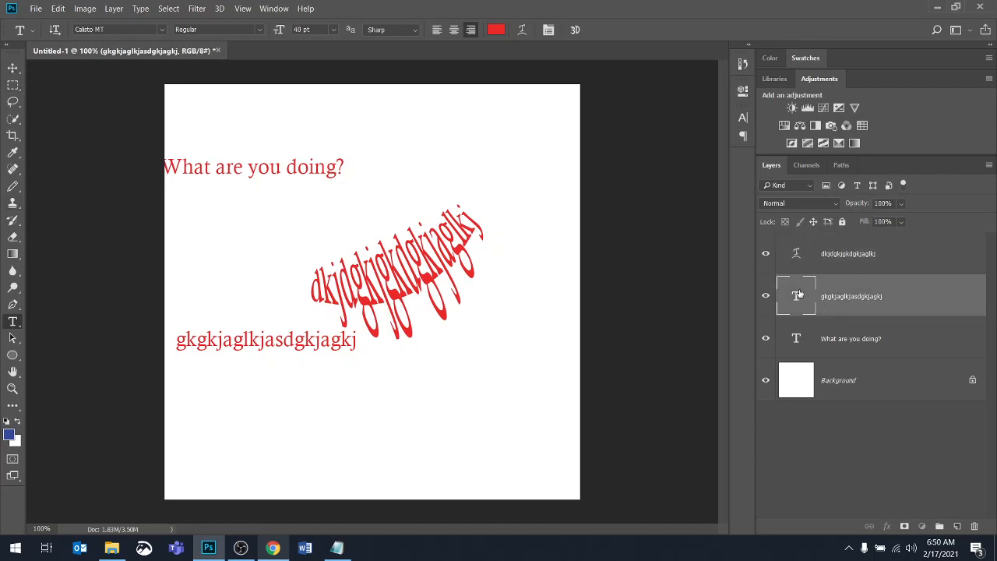
double_click(796, 294)
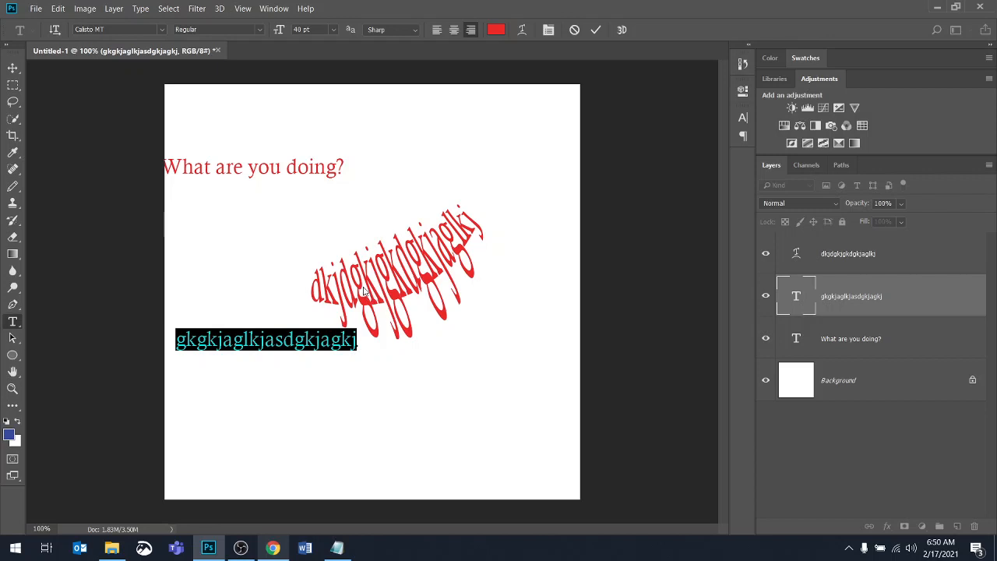
click(522, 30)
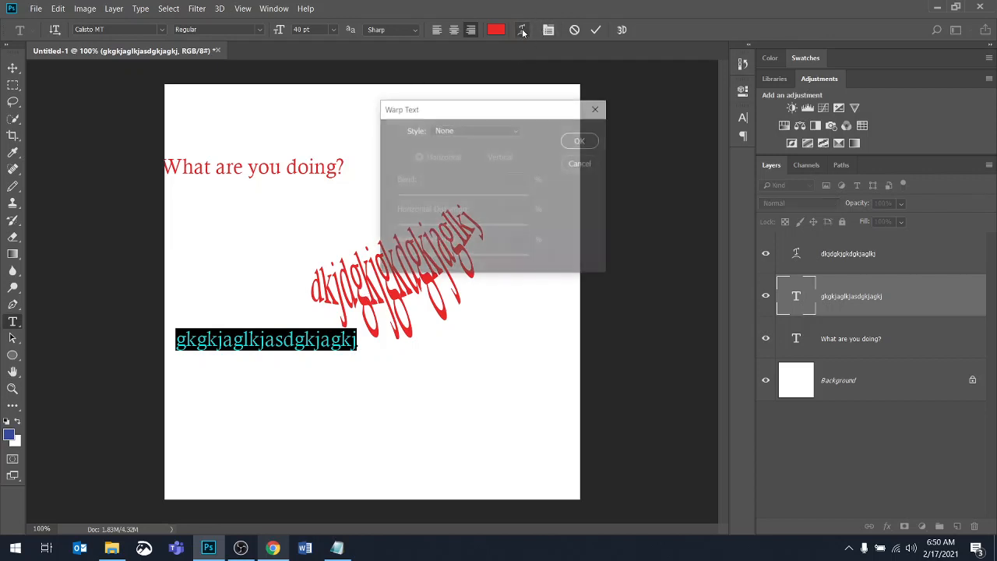
click(517, 133)
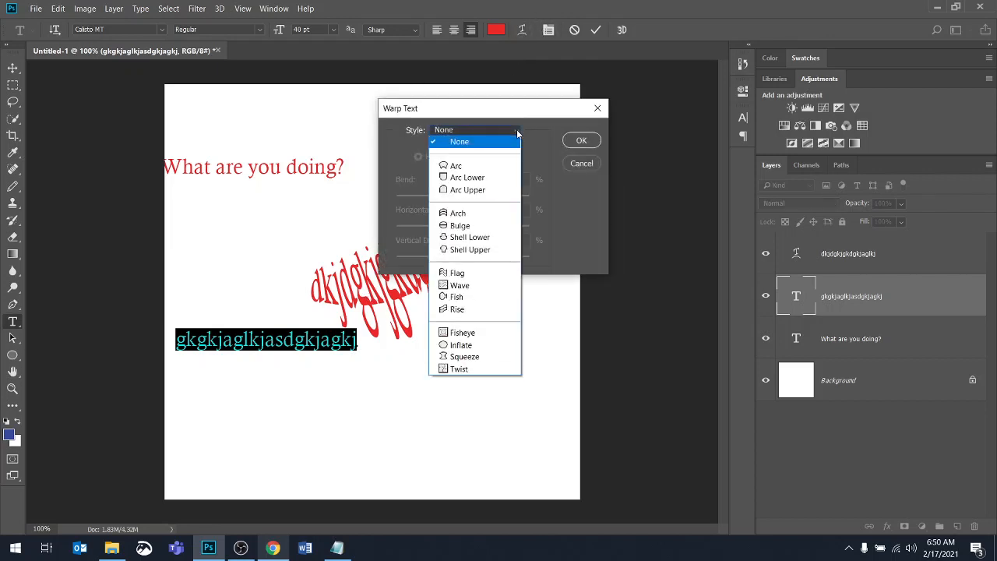
click(461, 288)
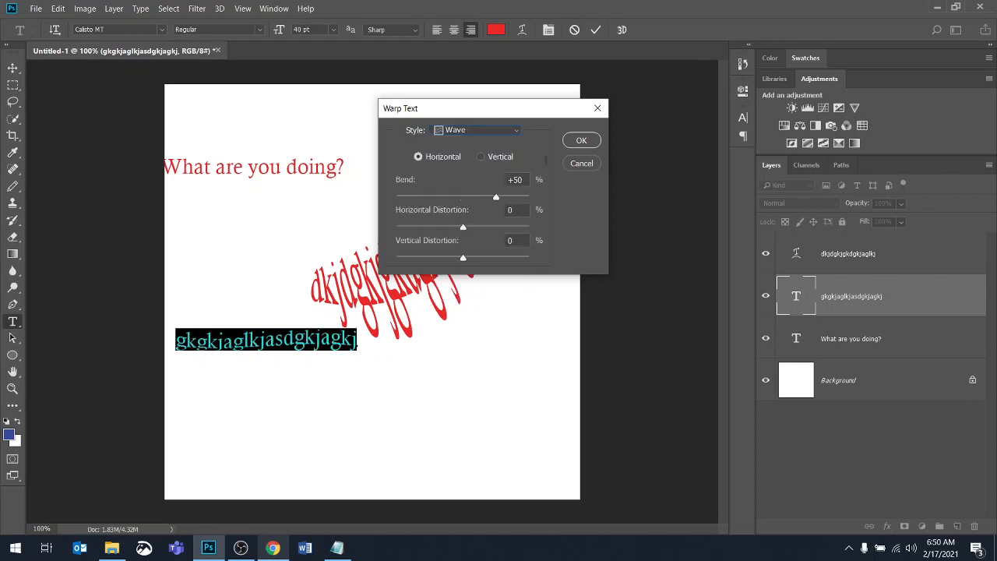
click(587, 142)
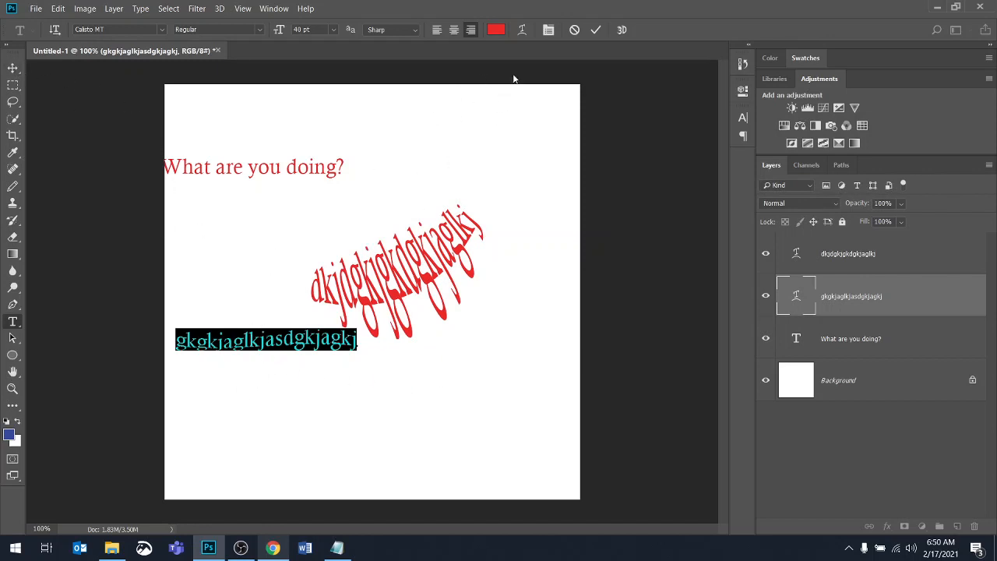
Reopen the warp settings without changes, cancel editing the lower-left text, and collapse the Character panel
click(522, 30)
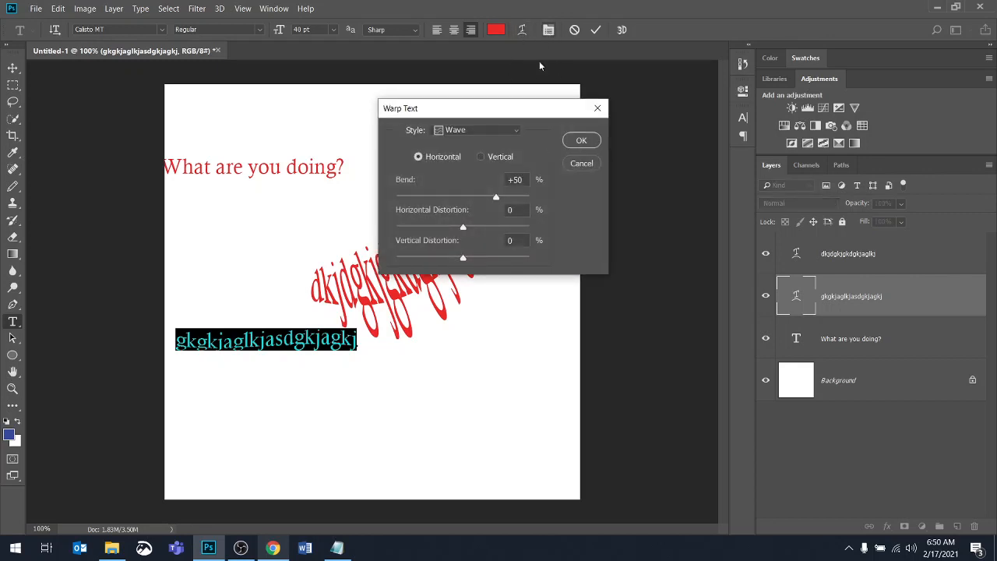
click(588, 165)
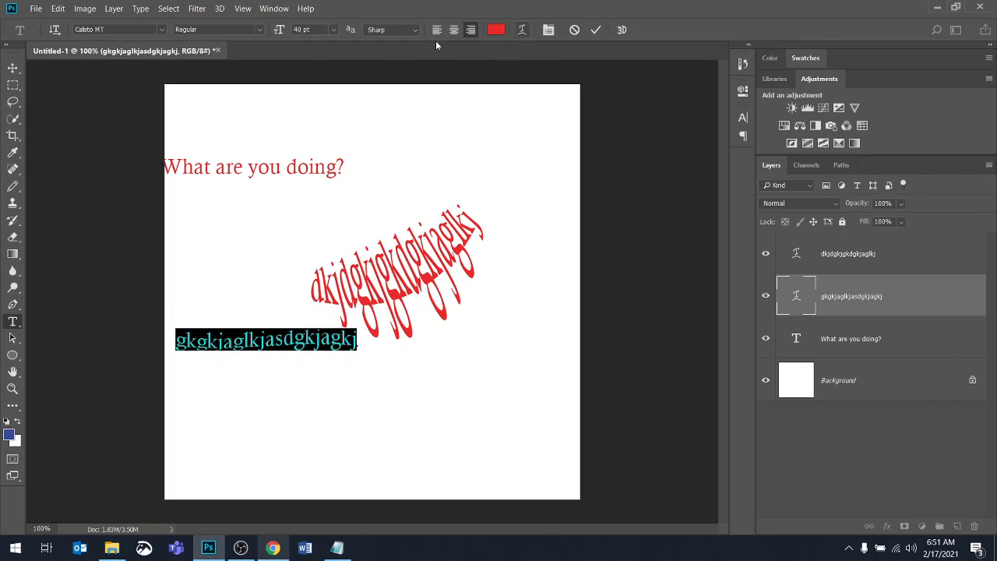
key(ctrl)
key(ctrl+t)
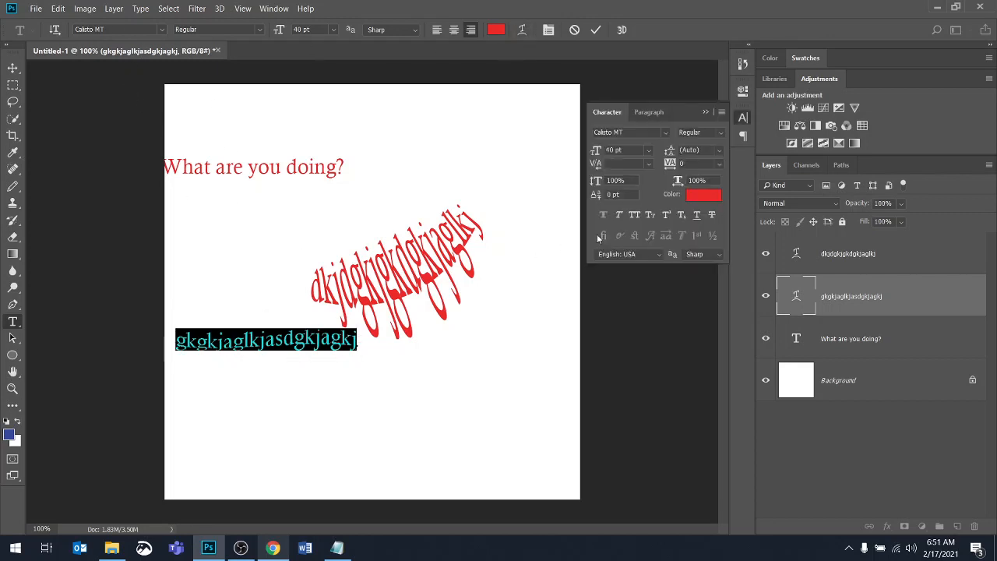
click(574, 30)
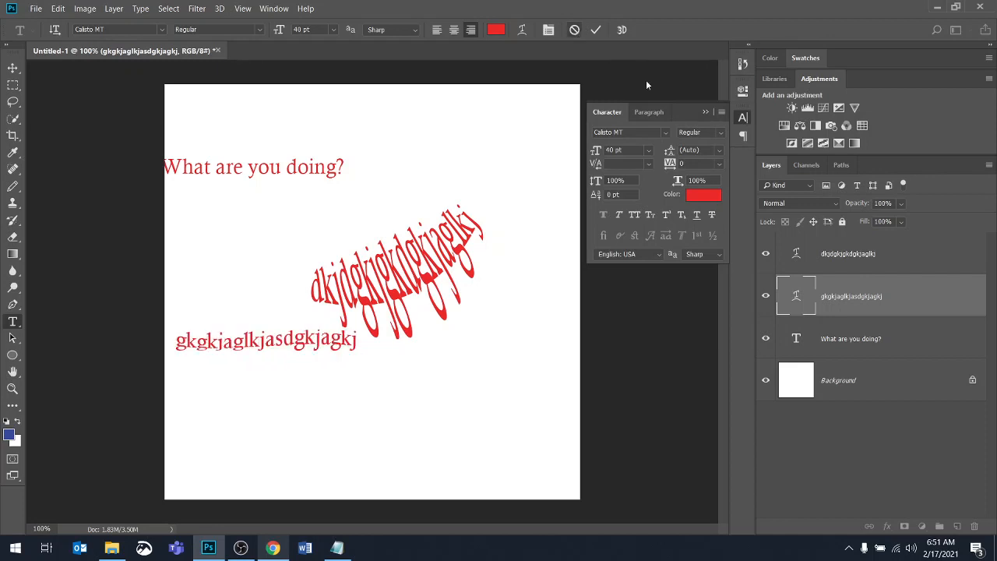
click(706, 112)
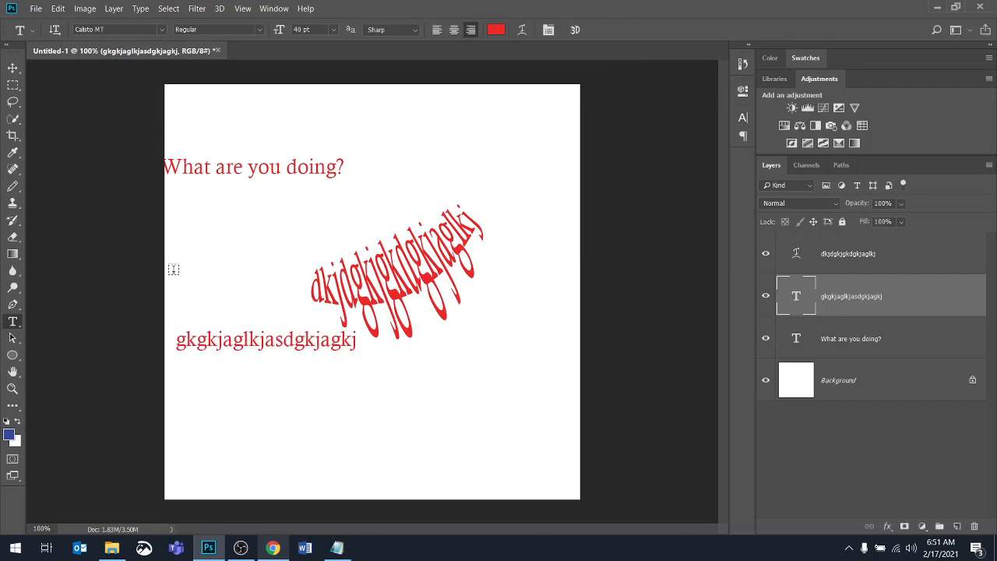
Select the rotated warped text and open its warp settings to review them, closing without changes
click(796, 253)
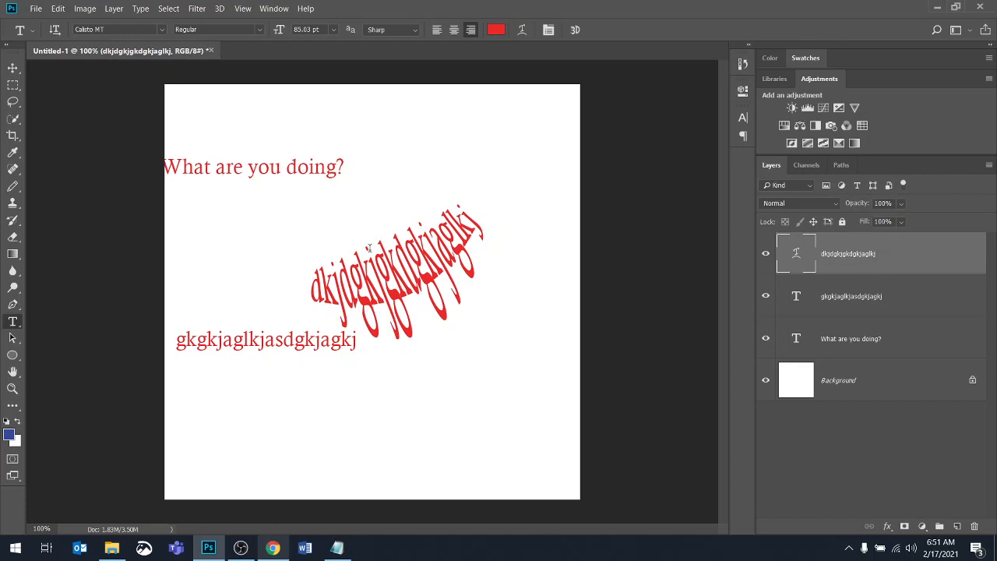
click(522, 29)
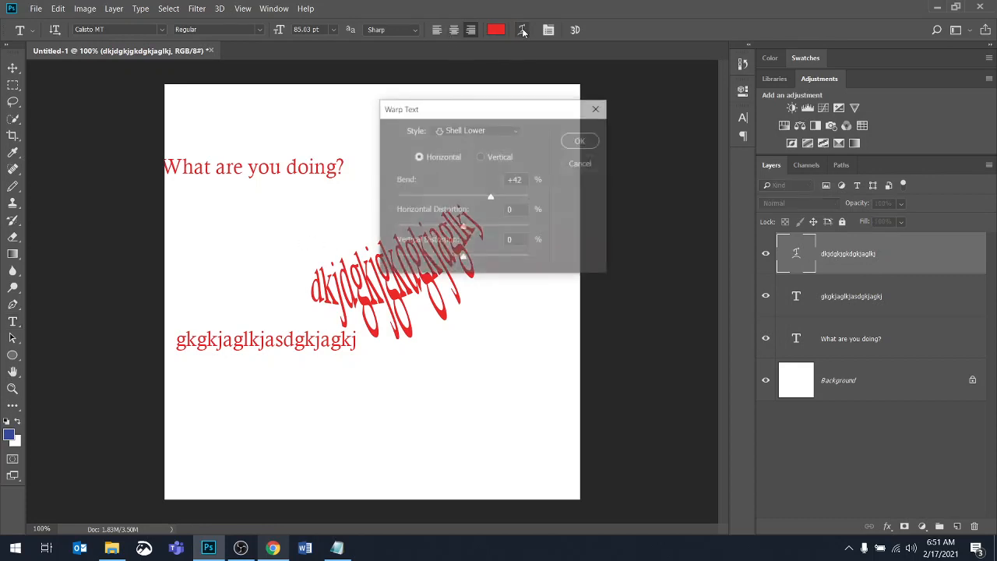
click(583, 164)
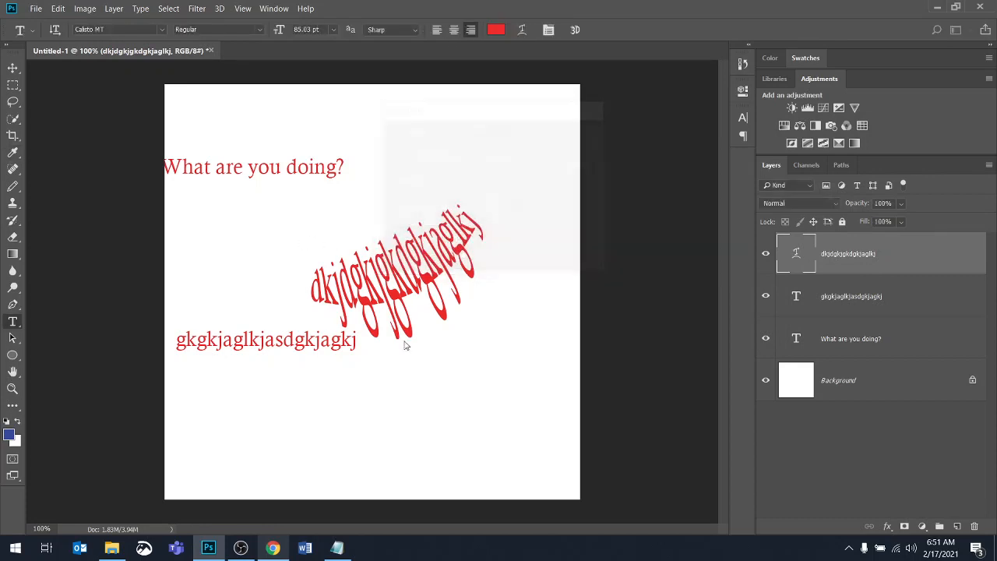